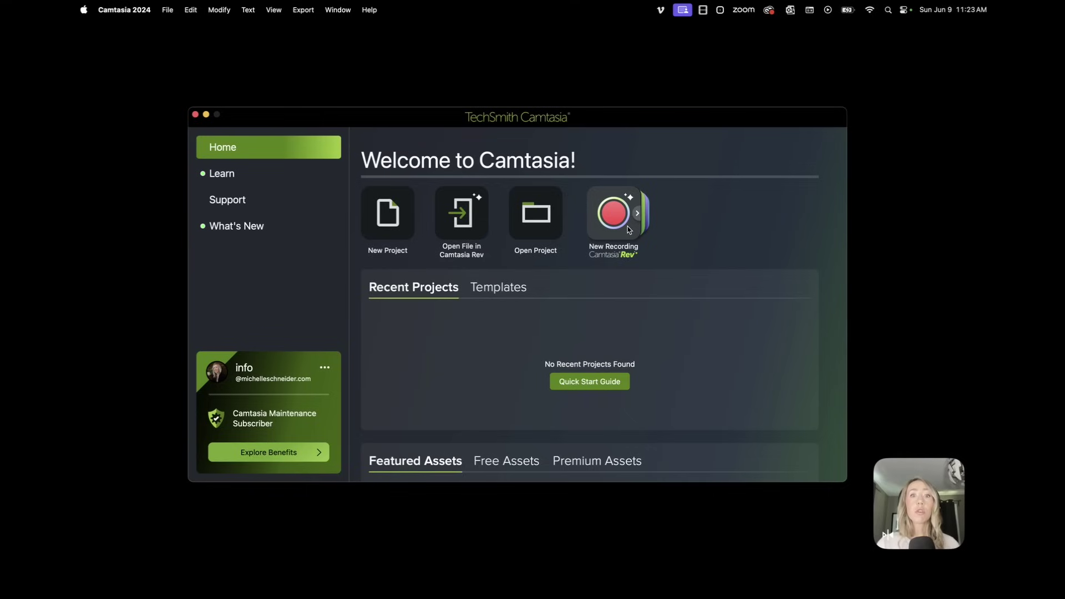
- Create a new Untitled project from the Welcome screen
click(392, 222)
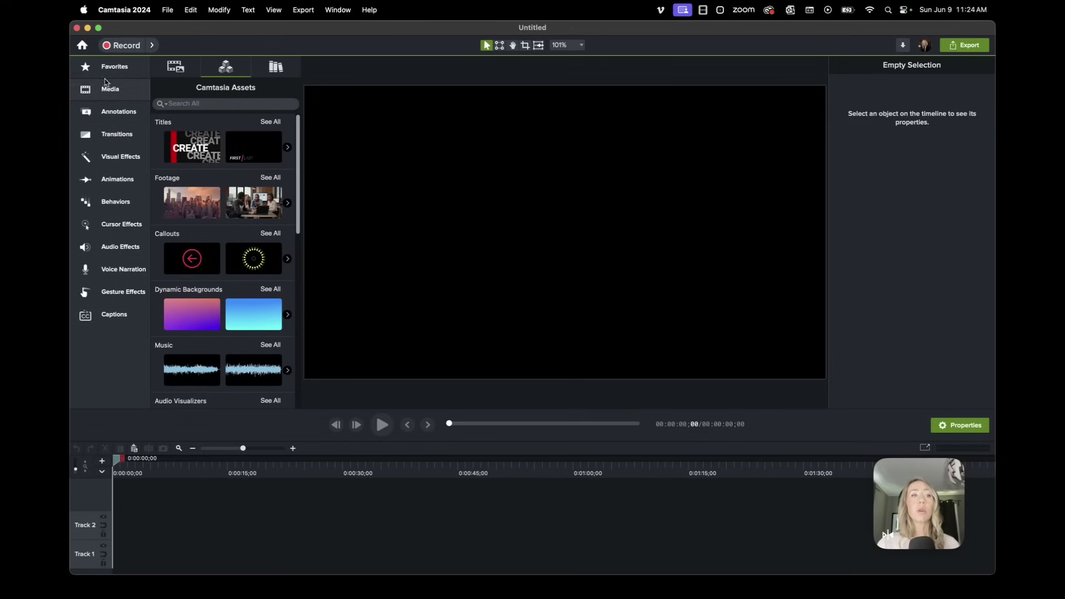
- Launch the Camtasia Recorder from the editor toolbar
click(124, 46)
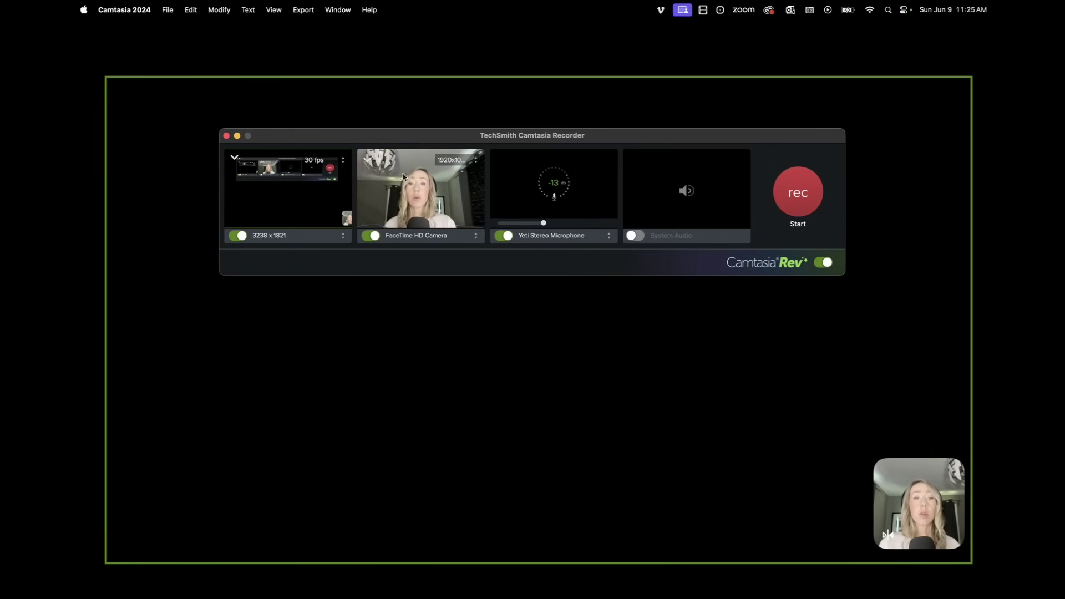
- Keep FaceTime HD Camera and Yeti Stereo Microphone as sources, and switch on System Audio
click(468, 241)
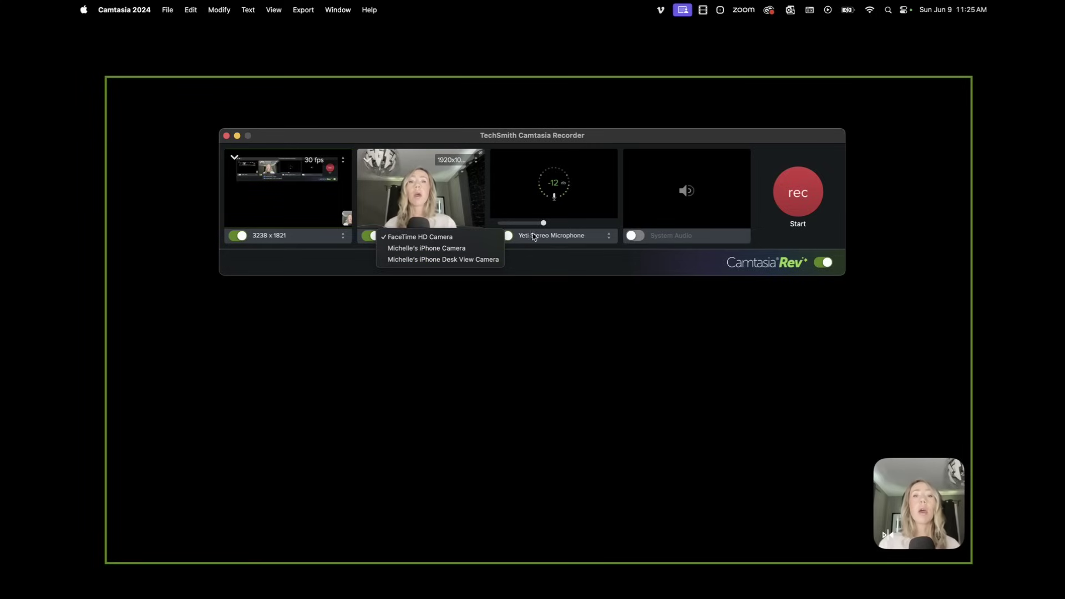
click(552, 243)
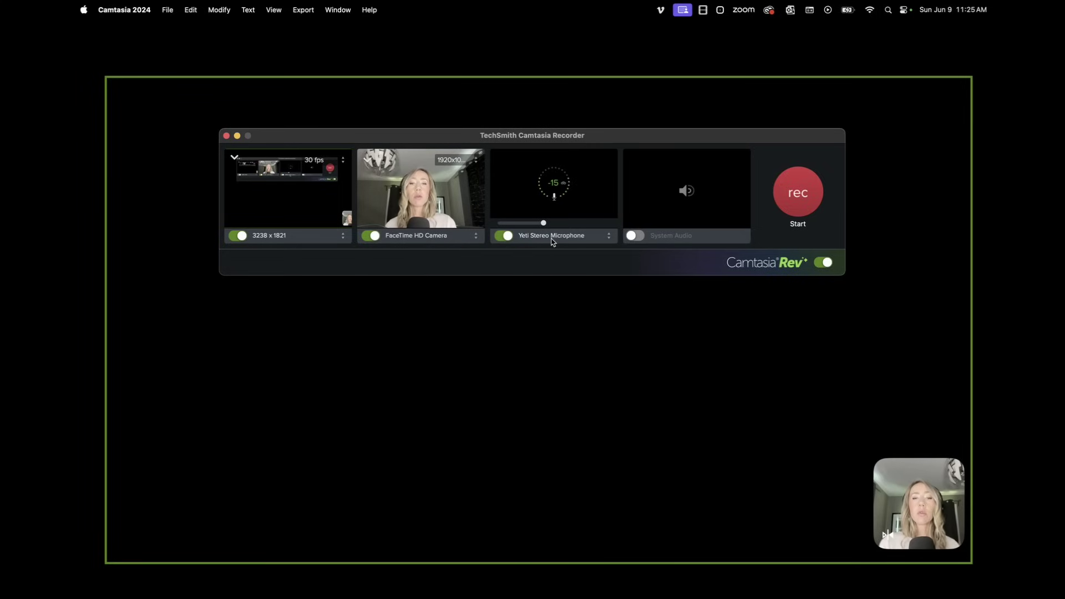
click(552, 242)
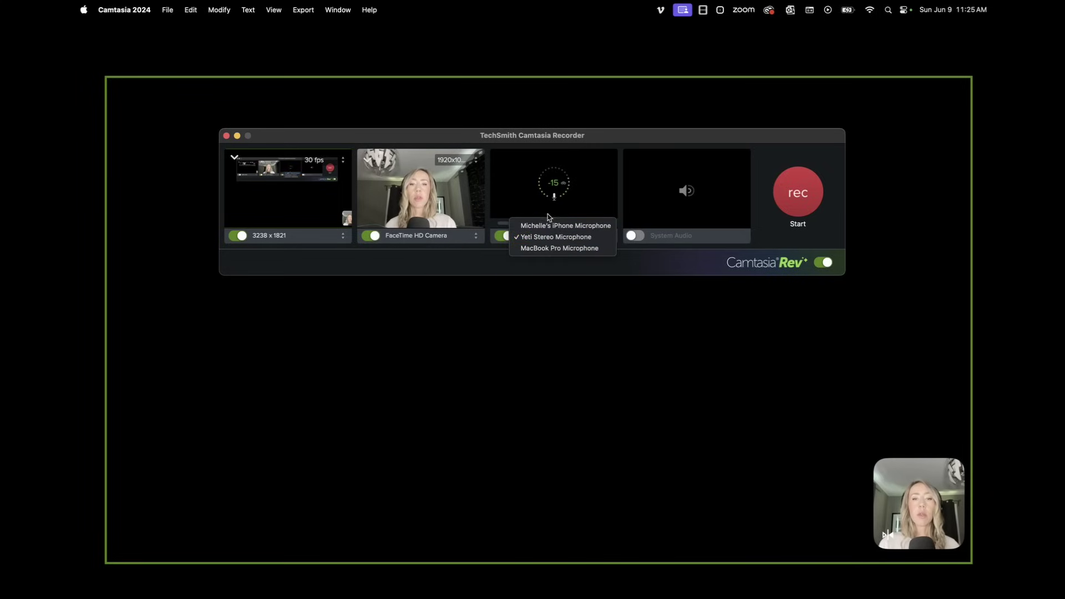
click(681, 236)
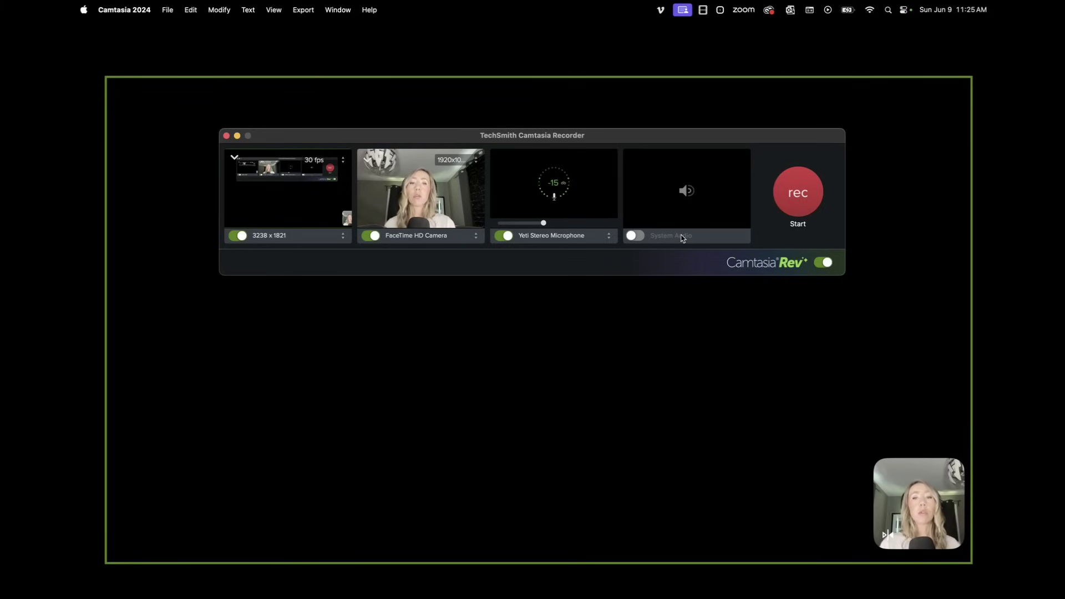
click(635, 236)
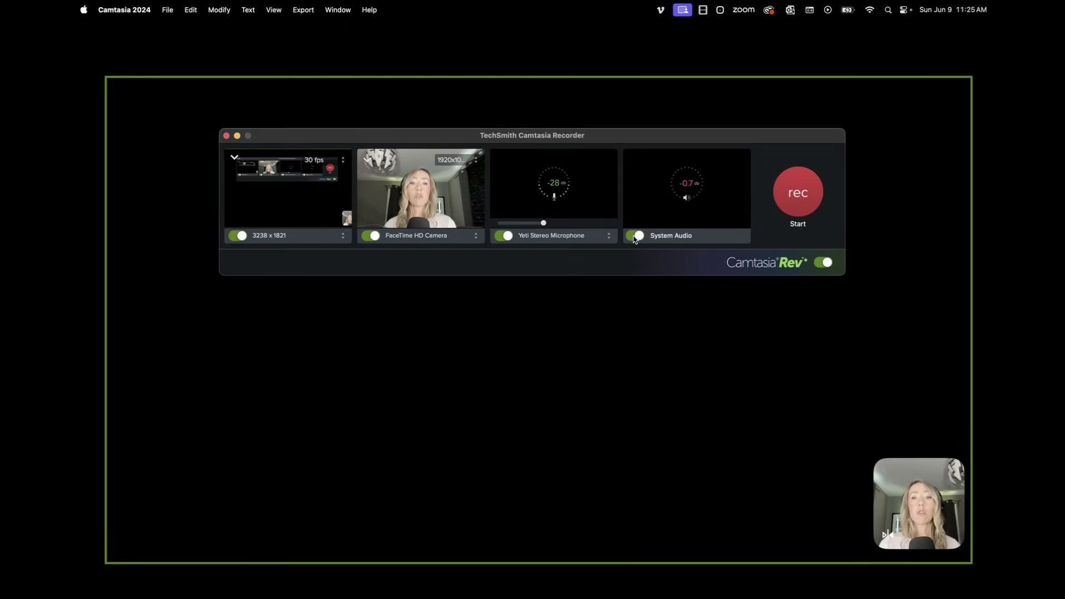
- Start from the FHD 1920x1080 preset, lock aspect ratio, and enlarge the region to about 3226 x 1814
click(299, 241)
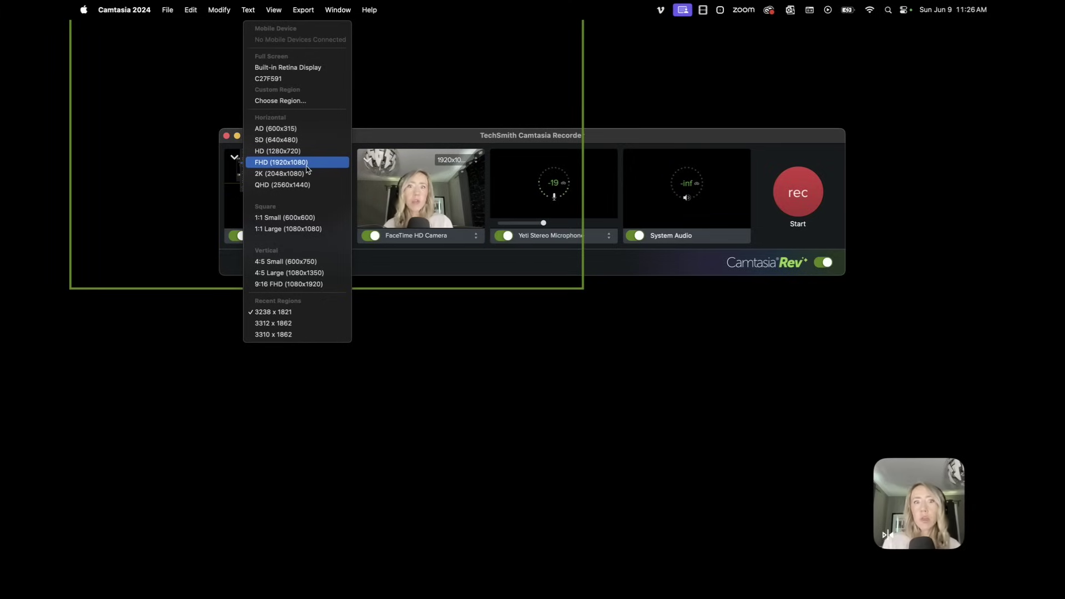
click(306, 166)
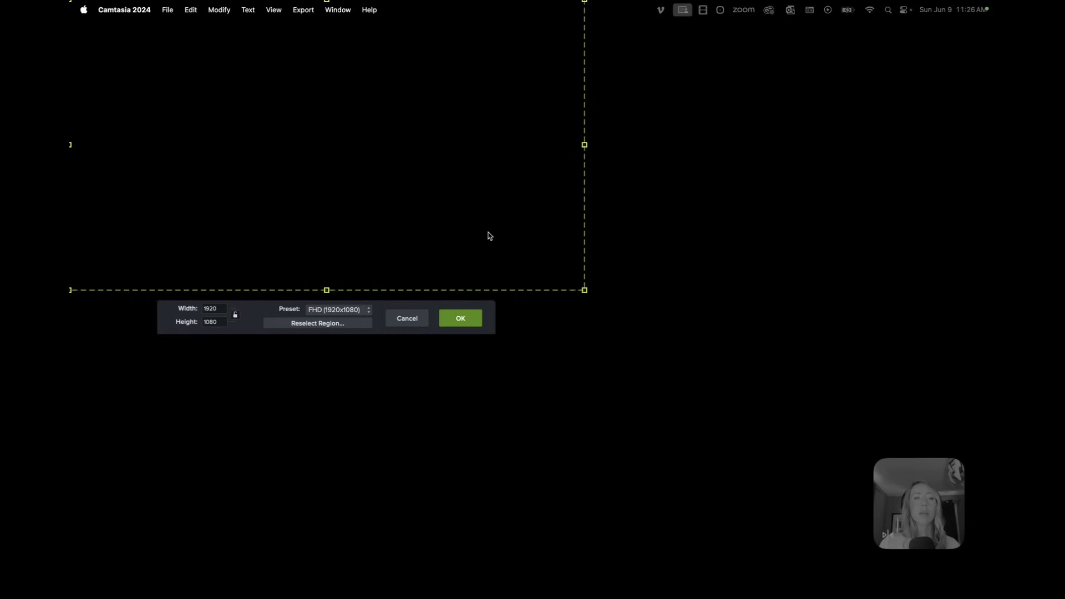
drag(488, 229, 667, 368)
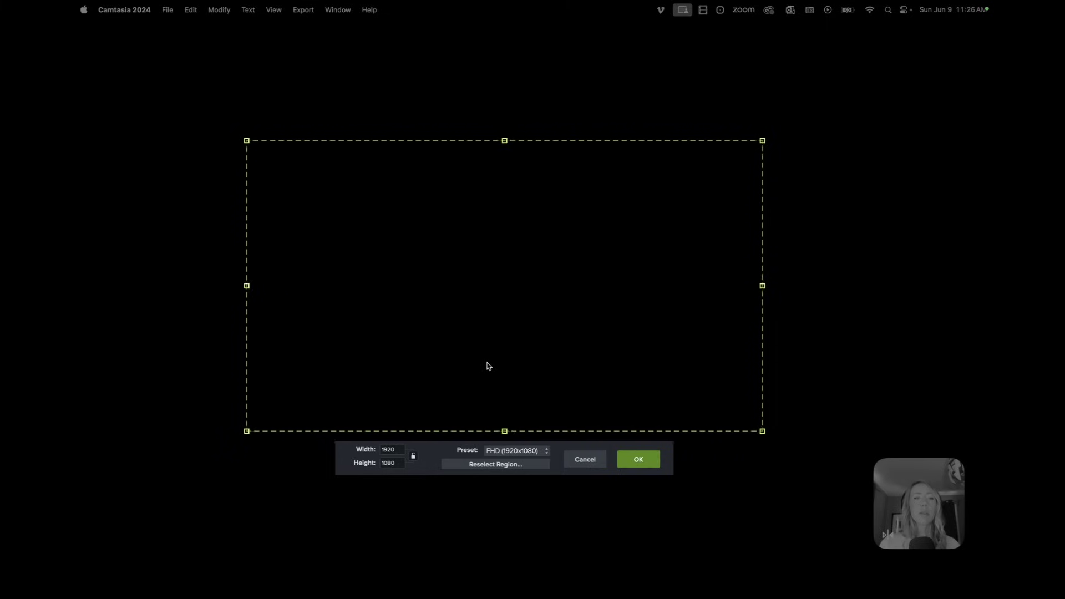
click(413, 456)
drag(759, 430, 761, 432)
drag(949, 536, 971, 548)
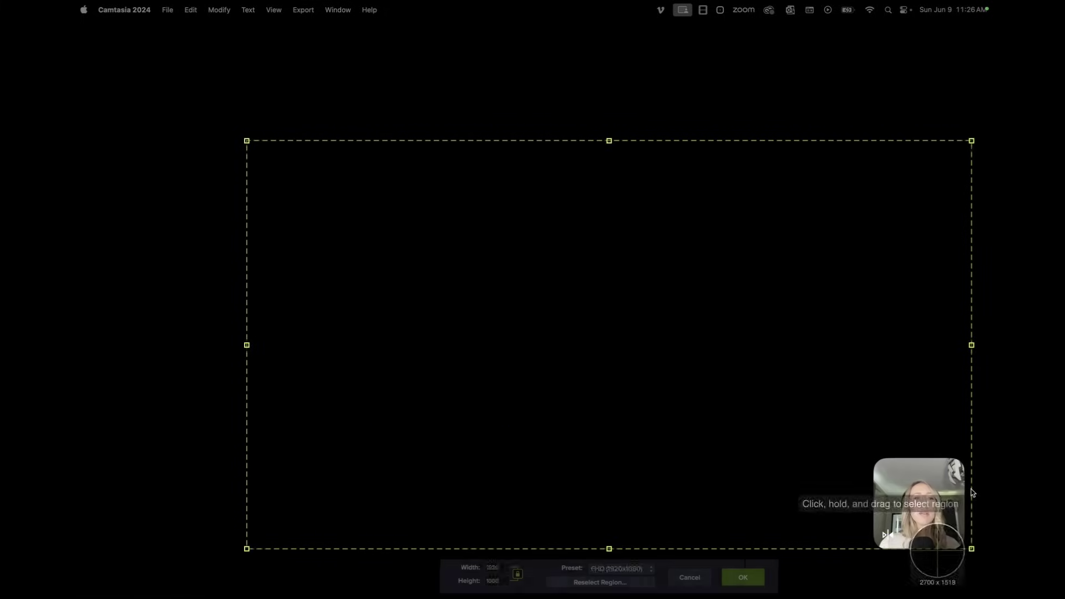
drag(247, 141, 105, 62)
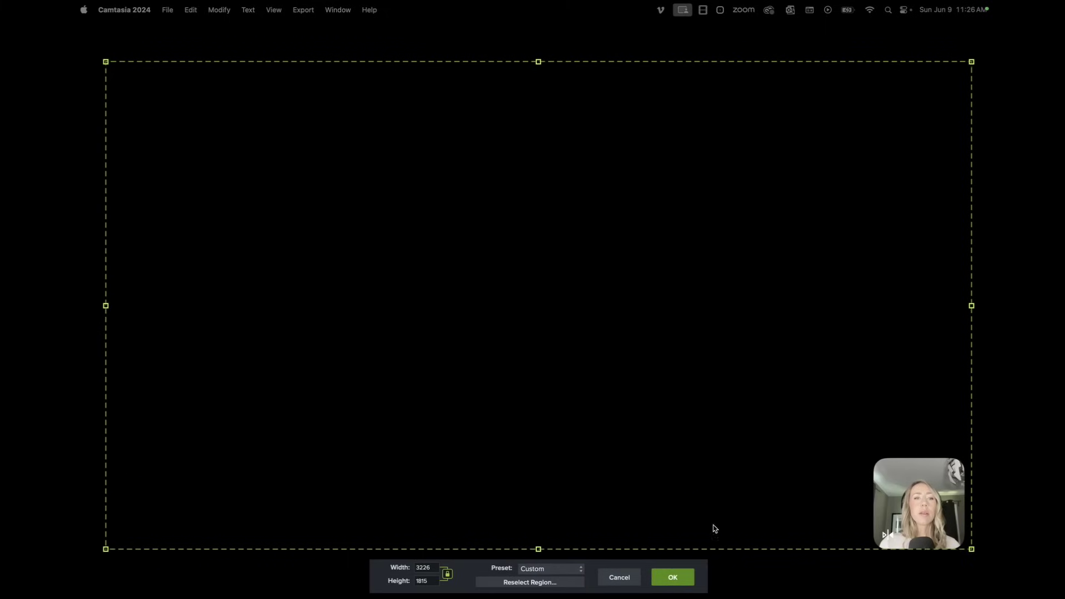
click(673, 576)
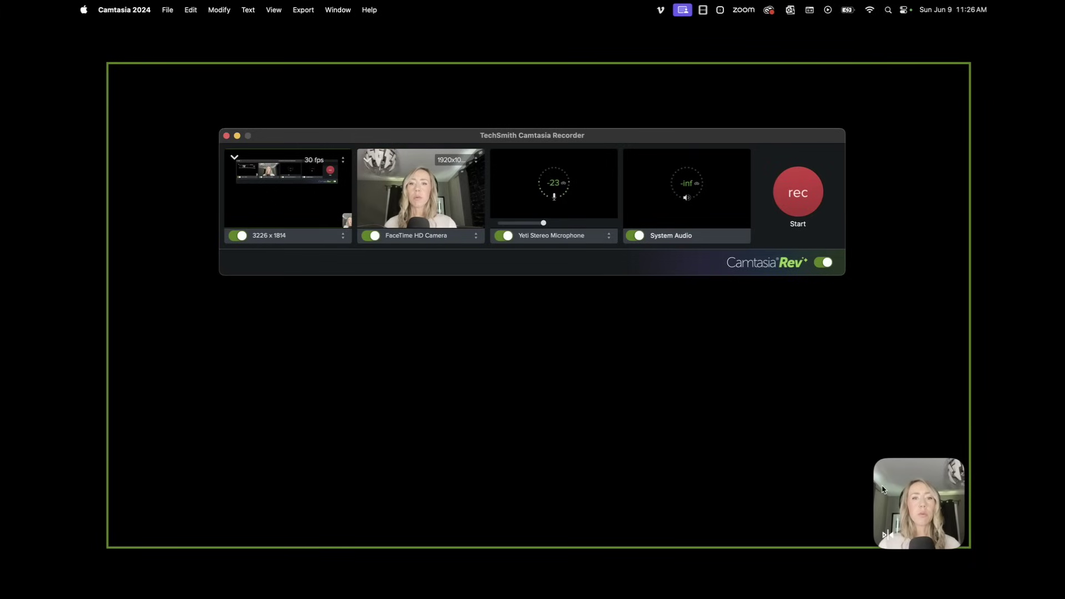
- Turn off Camtasia Rev and start recording
click(826, 263)
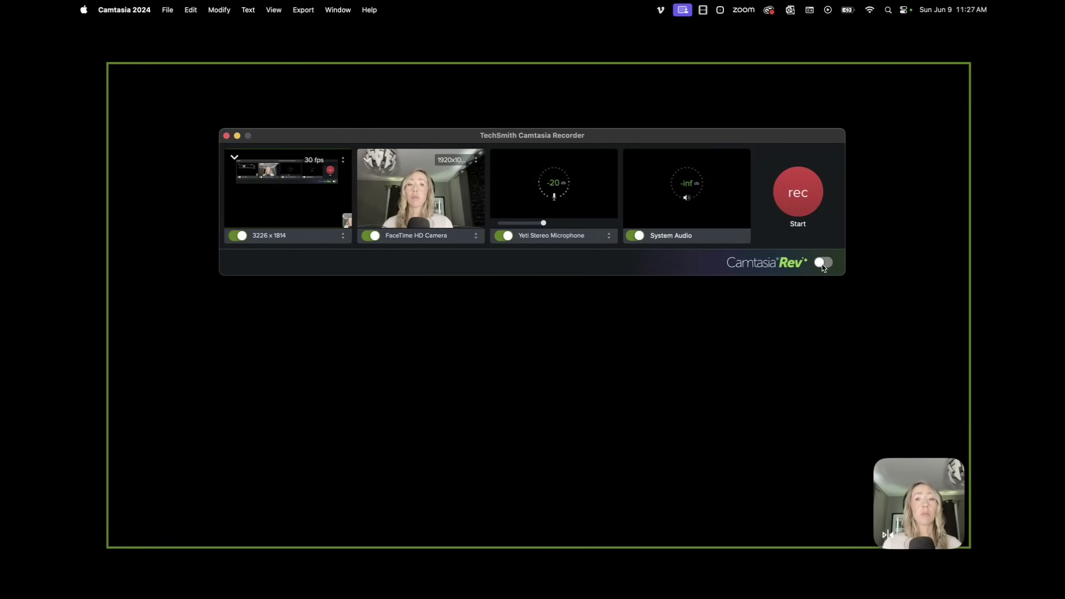
click(802, 198)
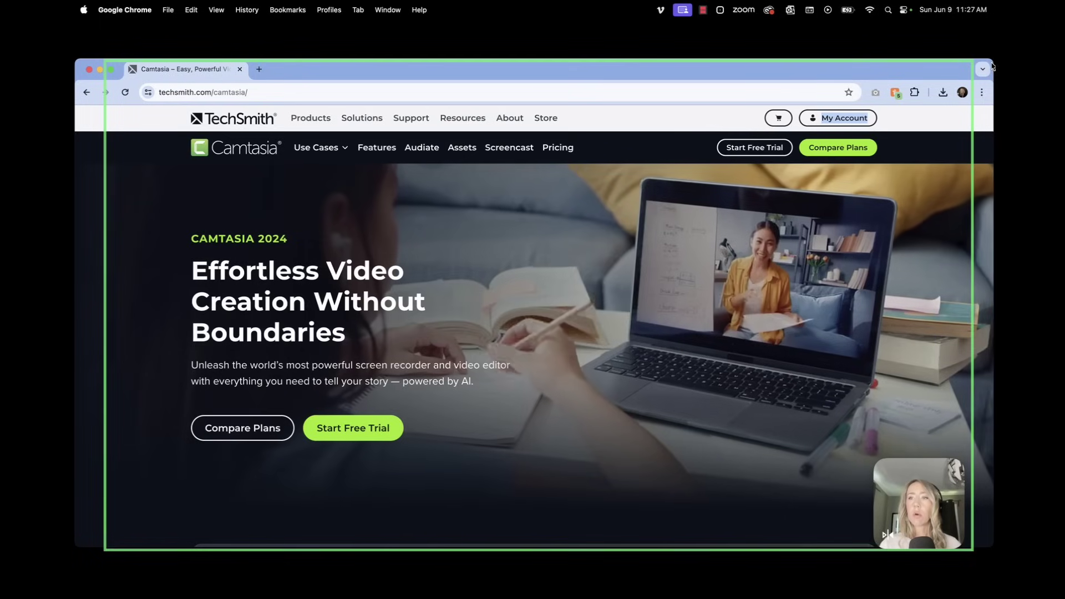
- Fit the Chrome window inside the green frame and scroll down to the Audiate section
drag(992, 60, 972, 63)
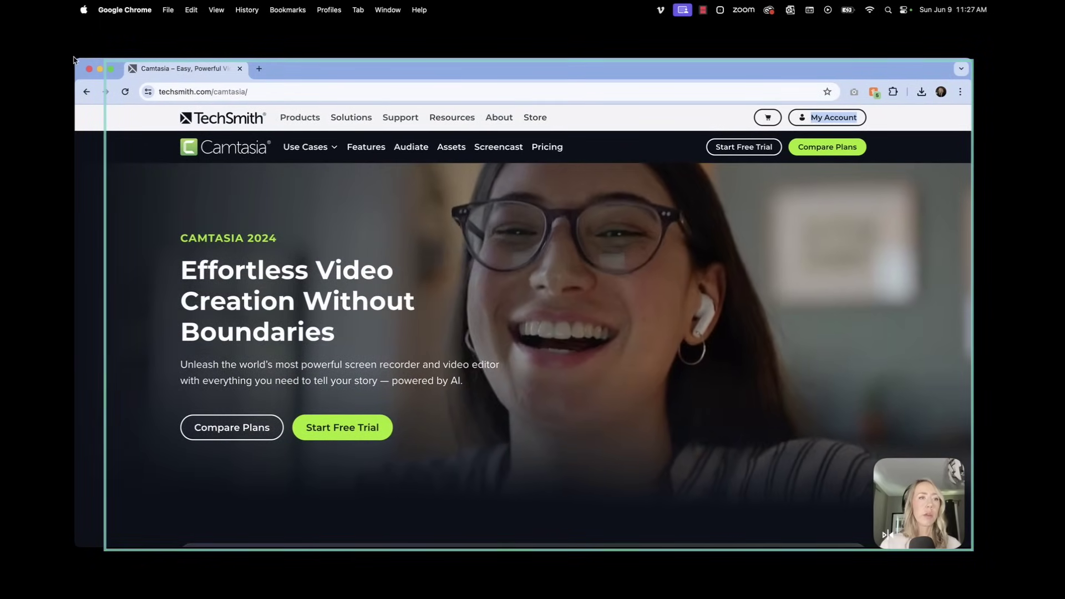
drag(76, 58, 106, 56)
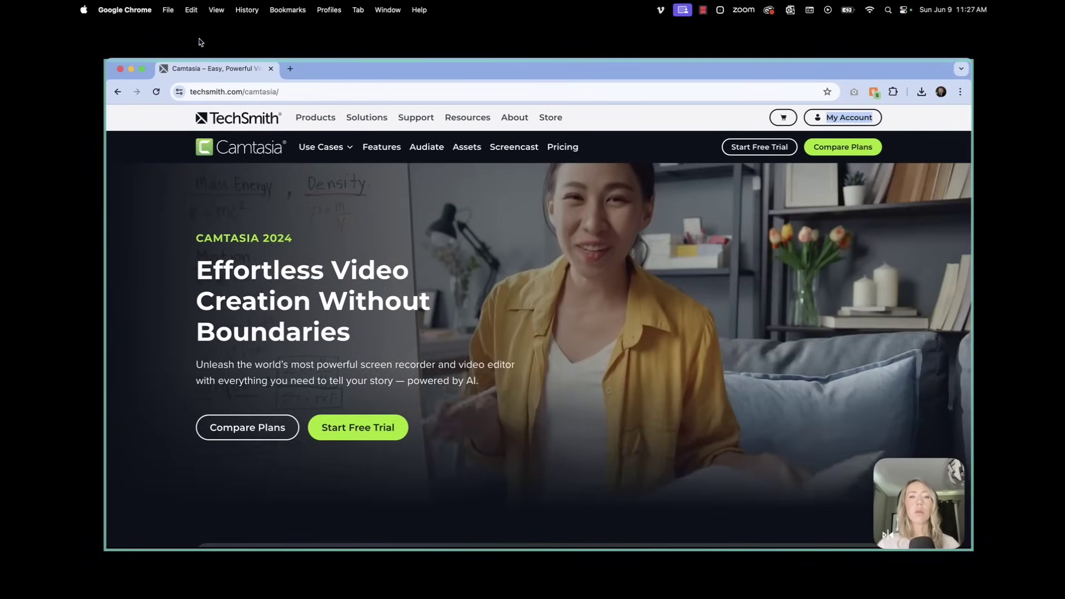
scroll(594, 272, down, 6)
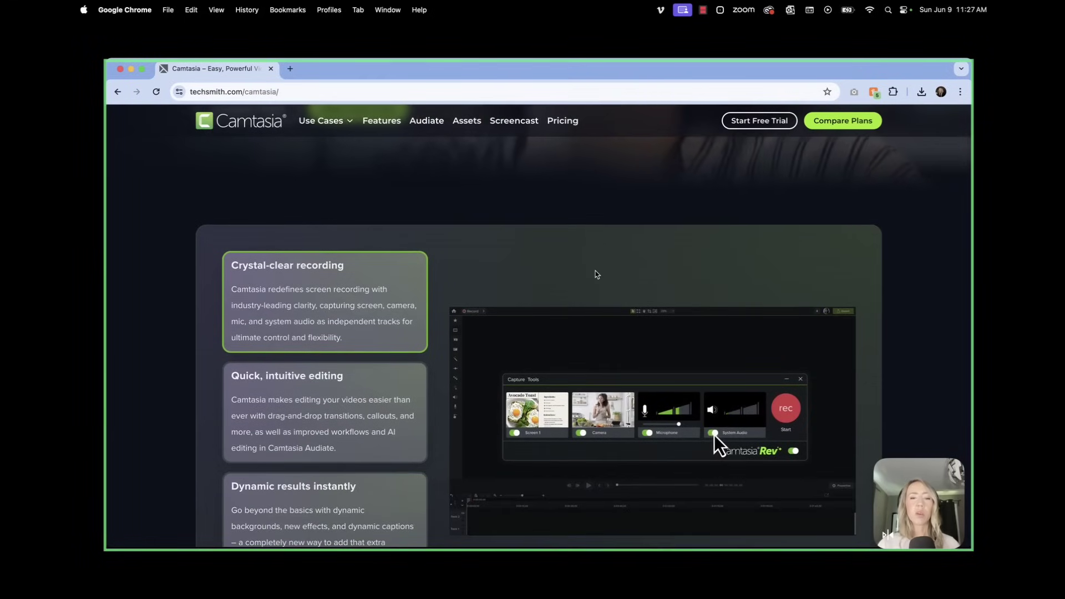
scroll(594, 274, down, 5)
scroll(594, 272, down, 7)
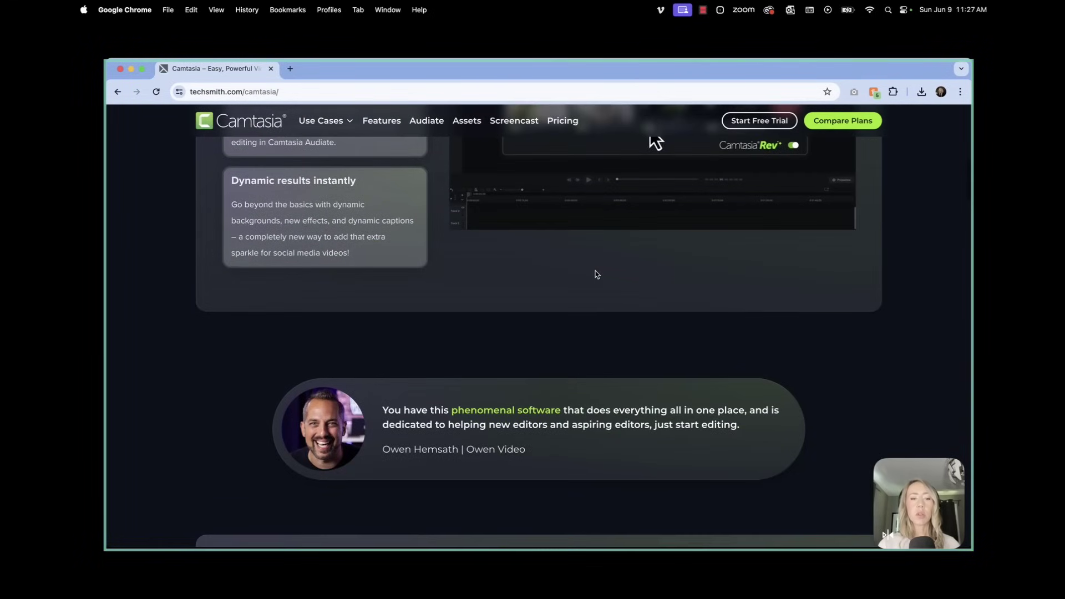
scroll(595, 274, down, 12)
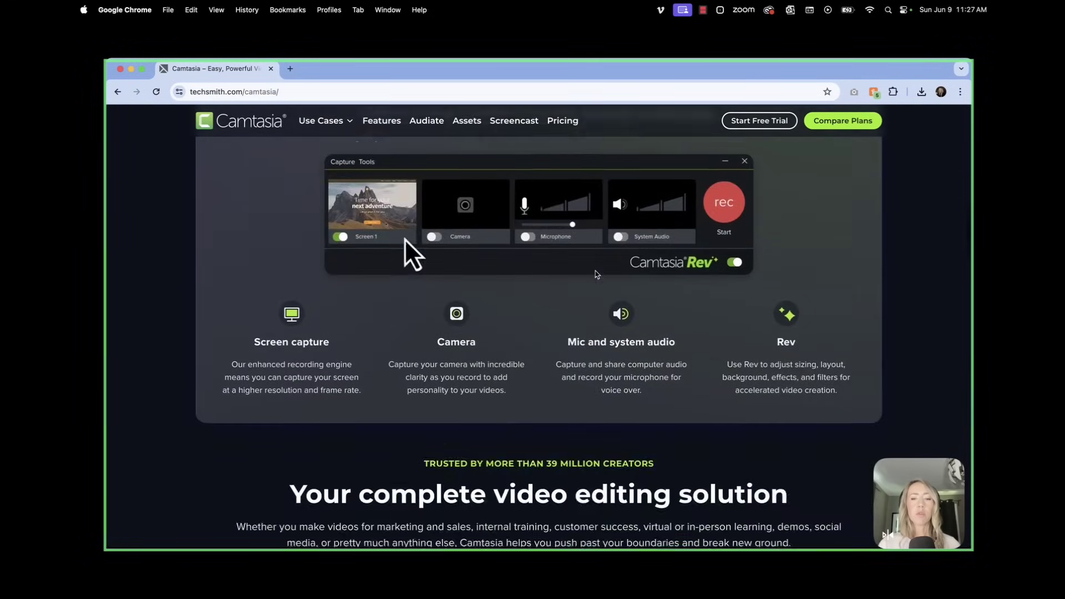
scroll(595, 274, down, 6)
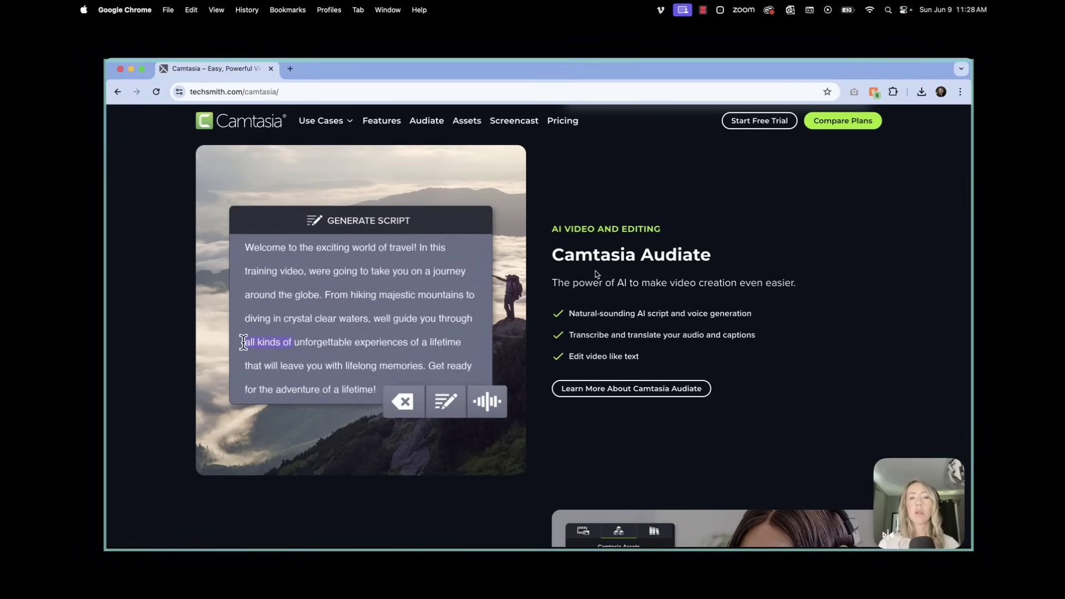
- View Camtasia pricing for the Teams & Business, Education and Government plans
click(564, 125)
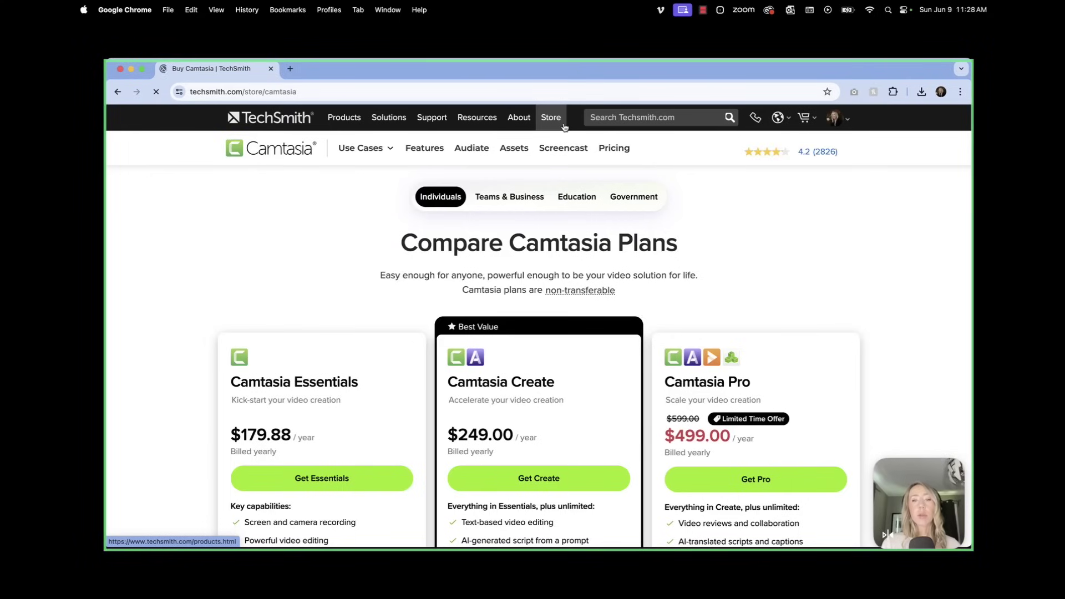
scroll(563, 126, down, 1)
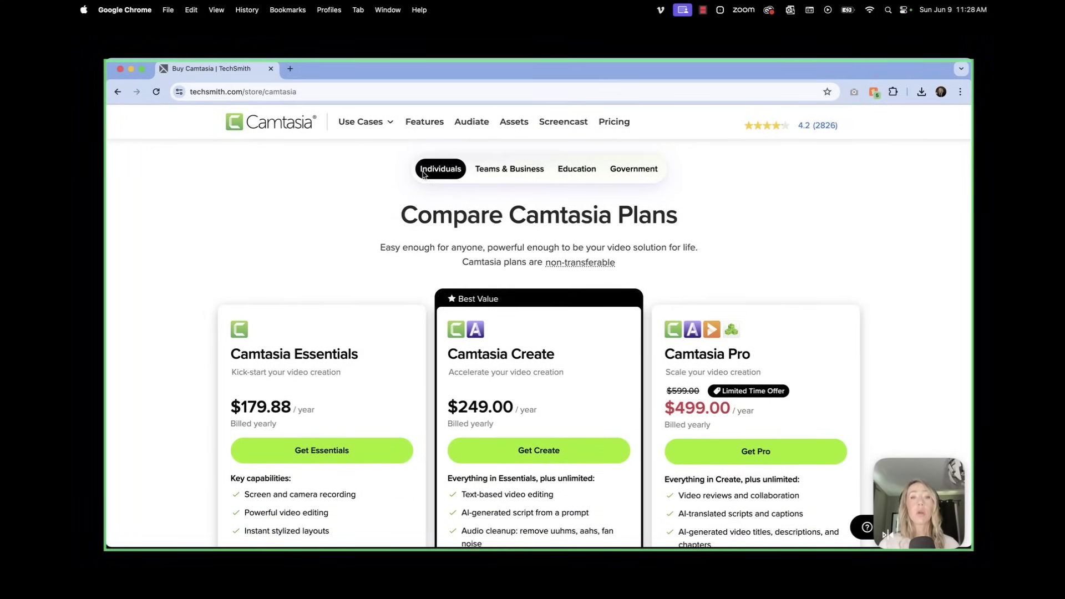
click(505, 168)
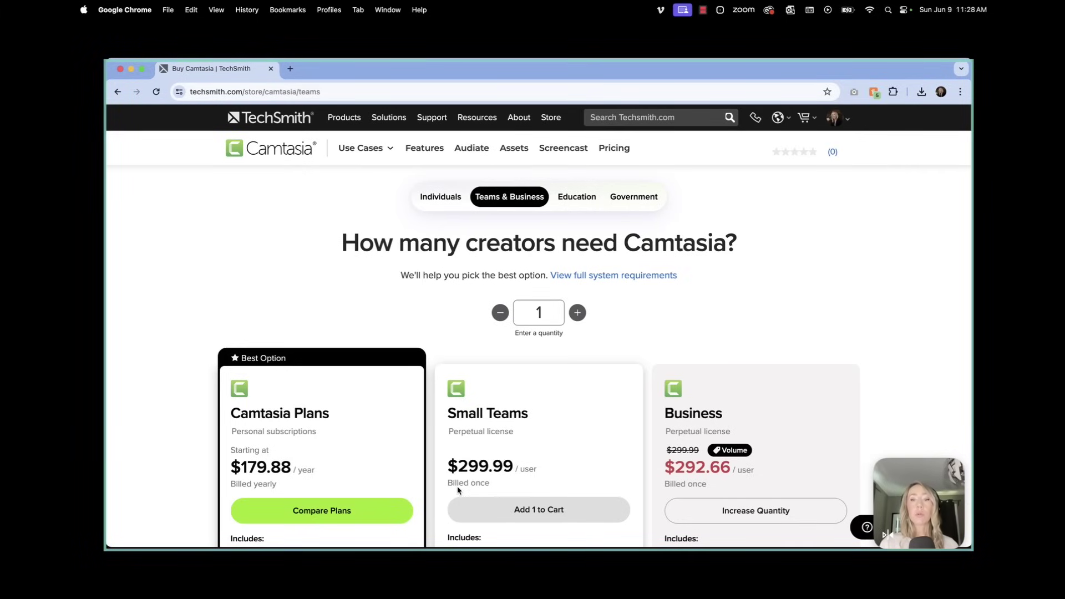
click(578, 199)
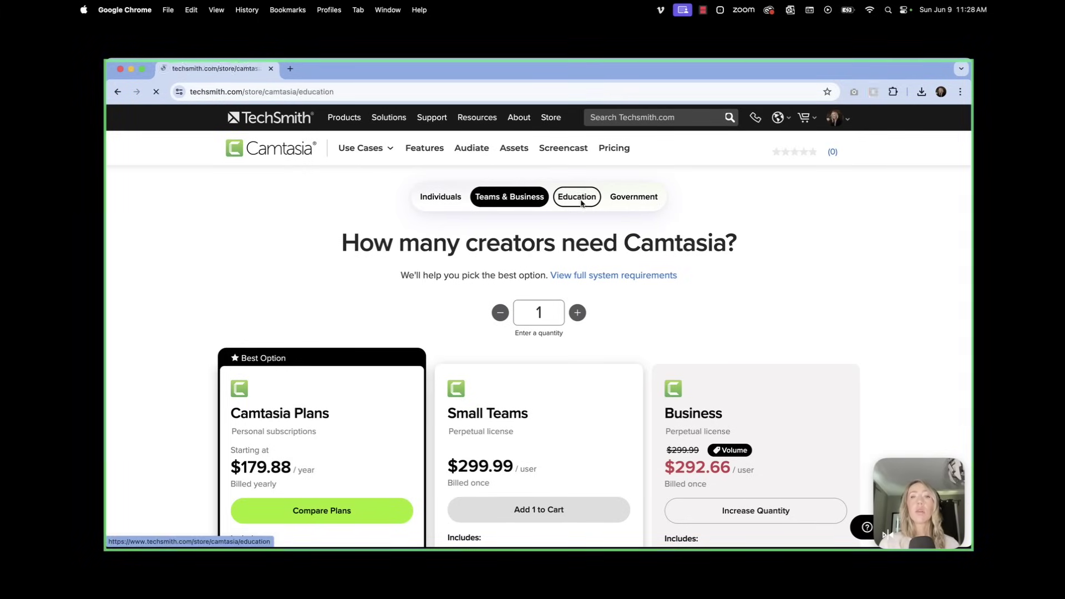
click(631, 194)
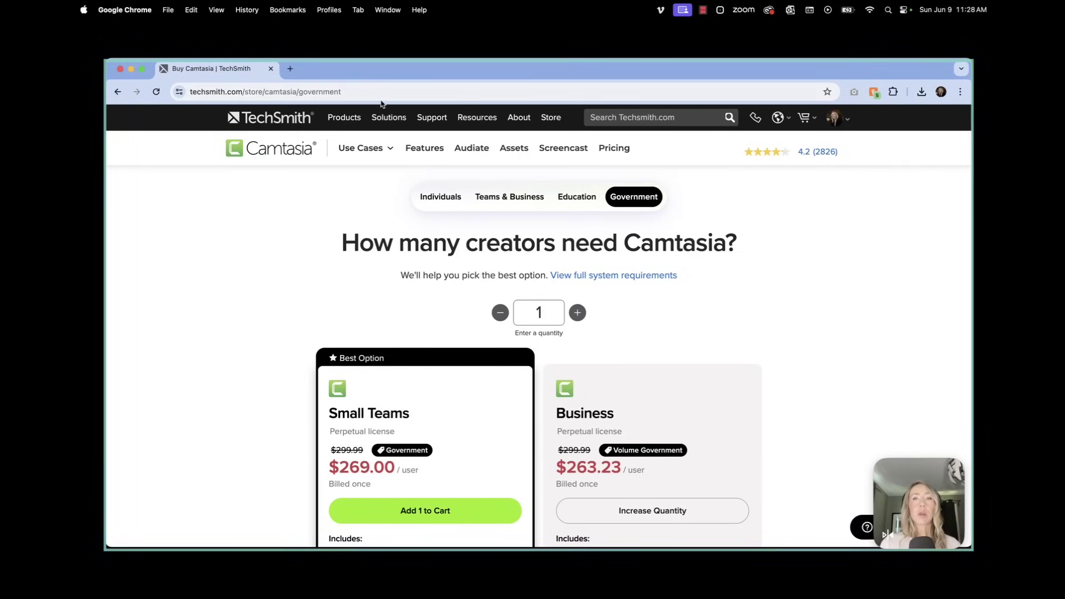
click(703, 10)
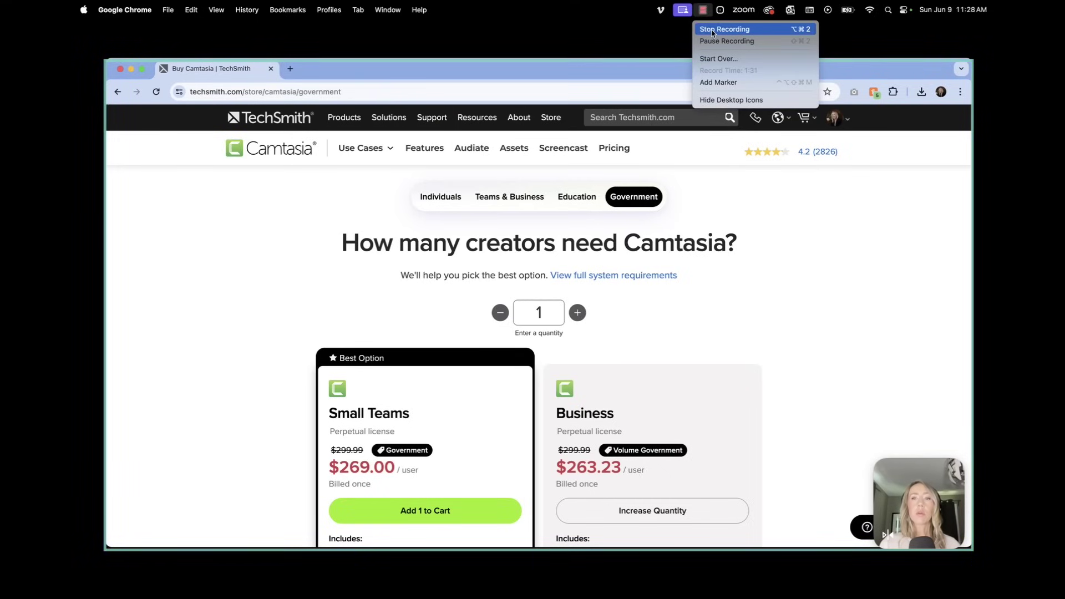
- Stop the recording so the Rec 6-9-2024 clip loads onto the timeline
click(712, 31)
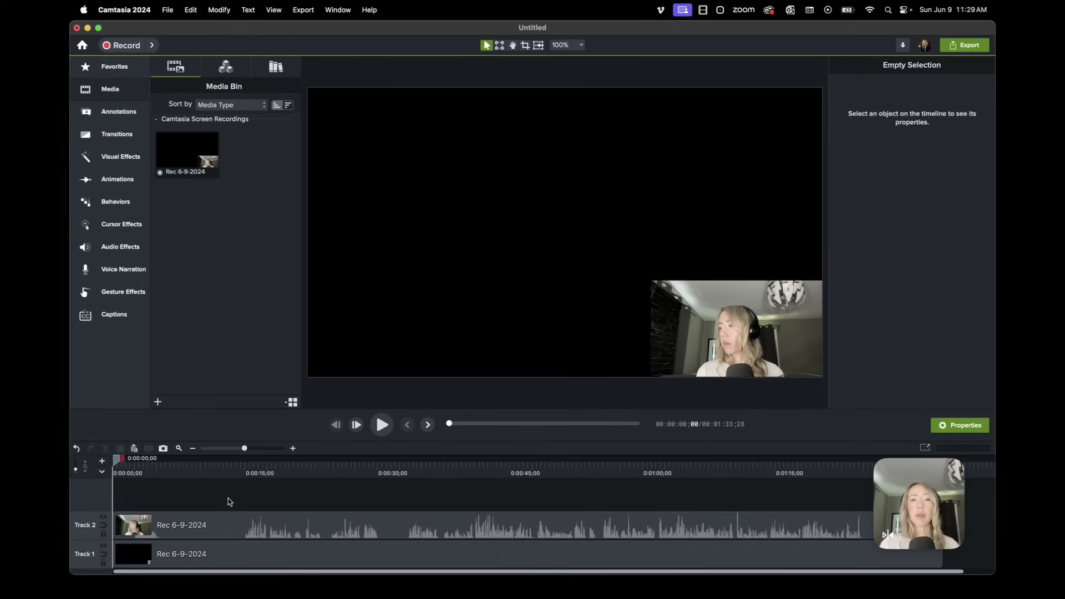
- Move the playhead to 0:00:24;12, where the web page first appears
drag(116, 463, 351, 571)
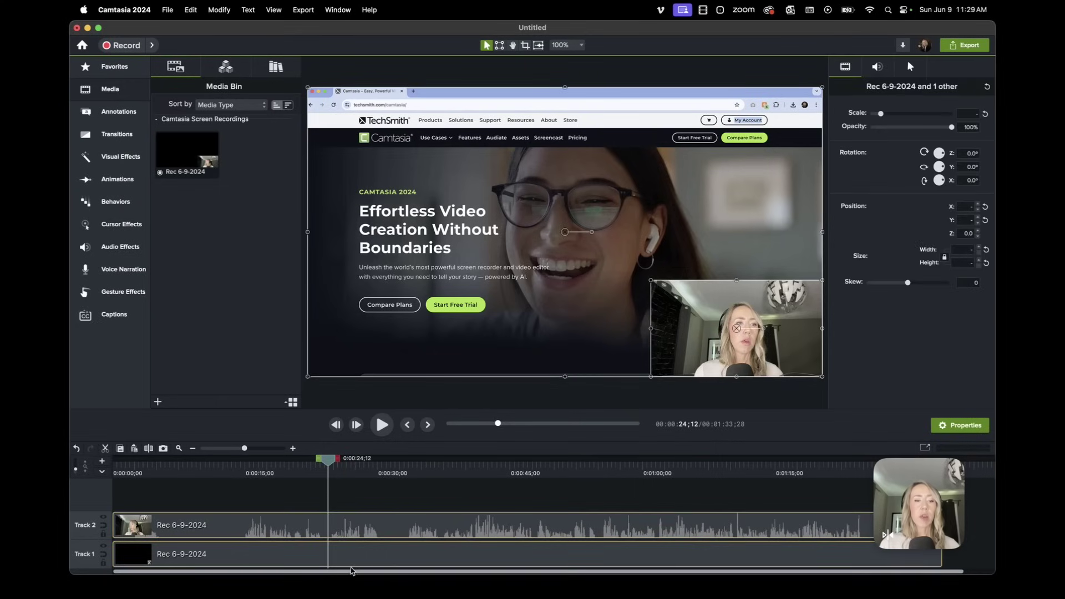
- Cut the first 24 seconds from both tracks and shift the clips back to 0:00
key(super+t)
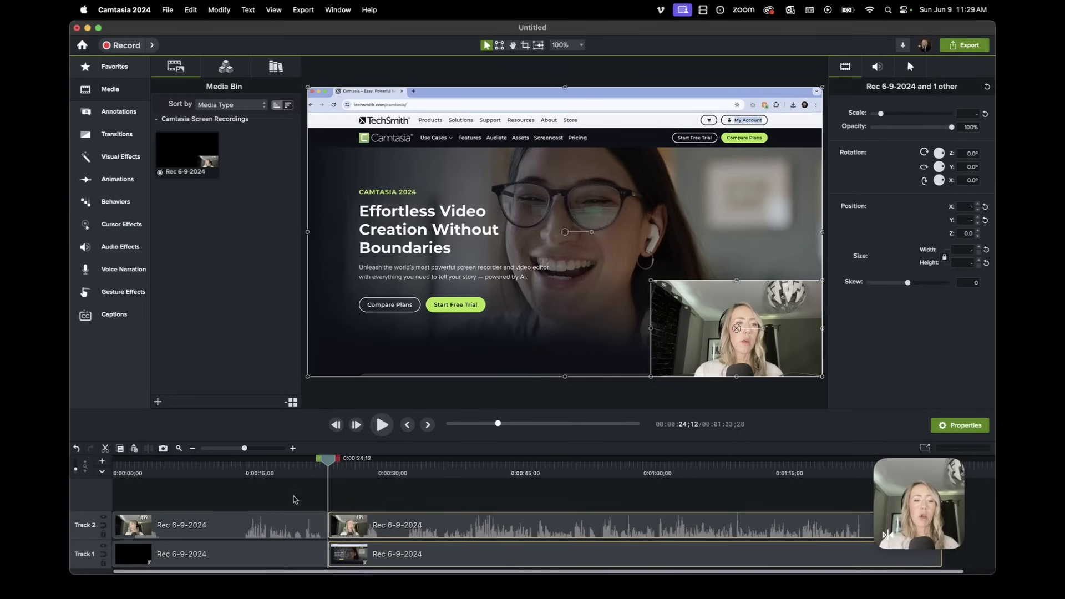
click(302, 557)
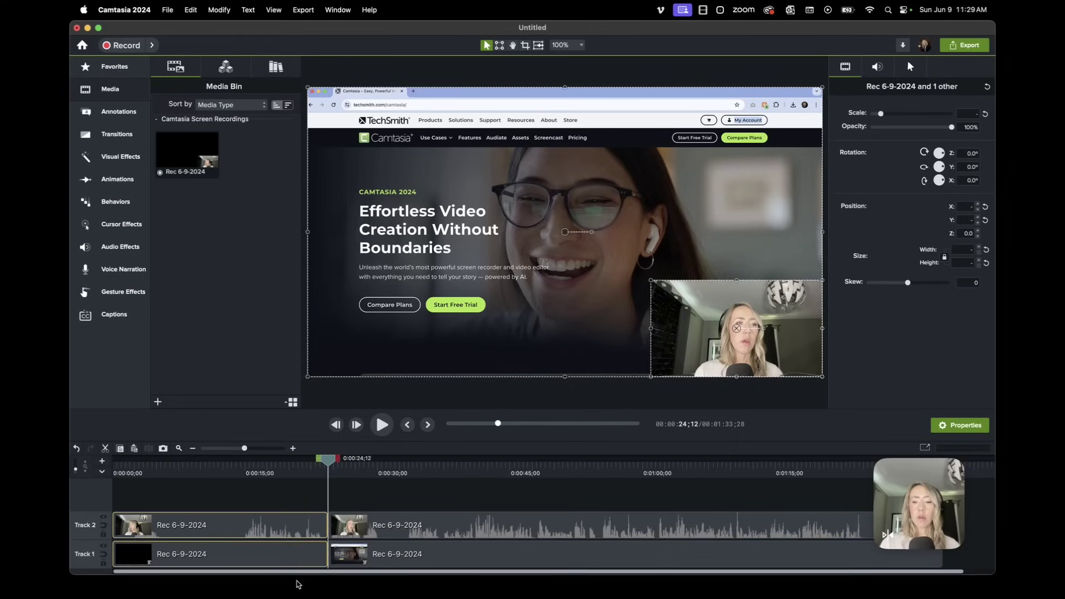
key(Delete)
drag(384, 567, 355, 507)
drag(344, 552, 244, 562)
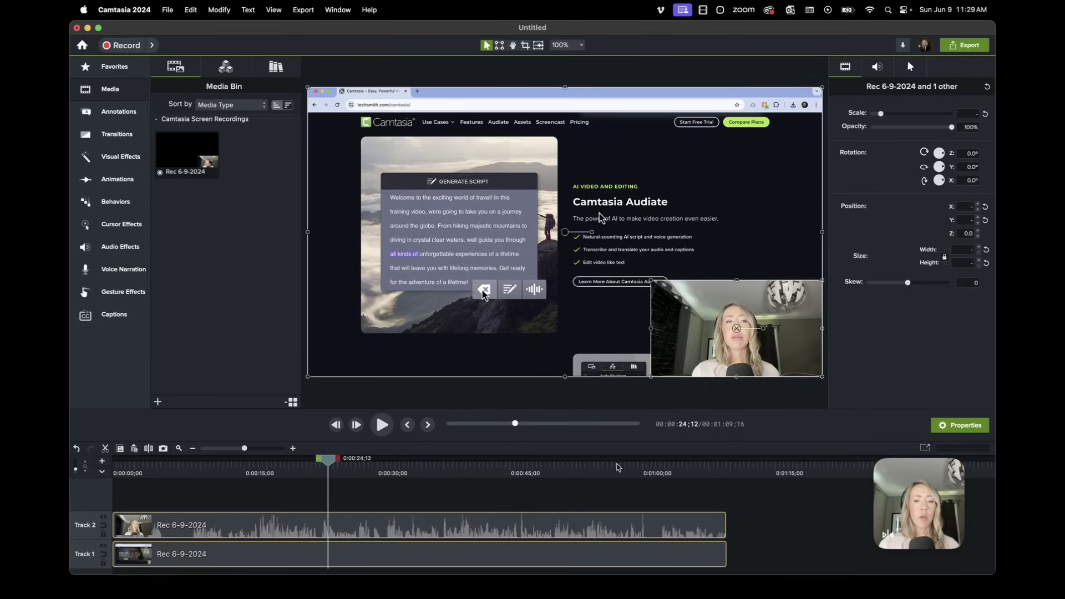
- Trim the trailing portion of both clips so the project runs 1:08;09
drag(643, 465, 716, 478)
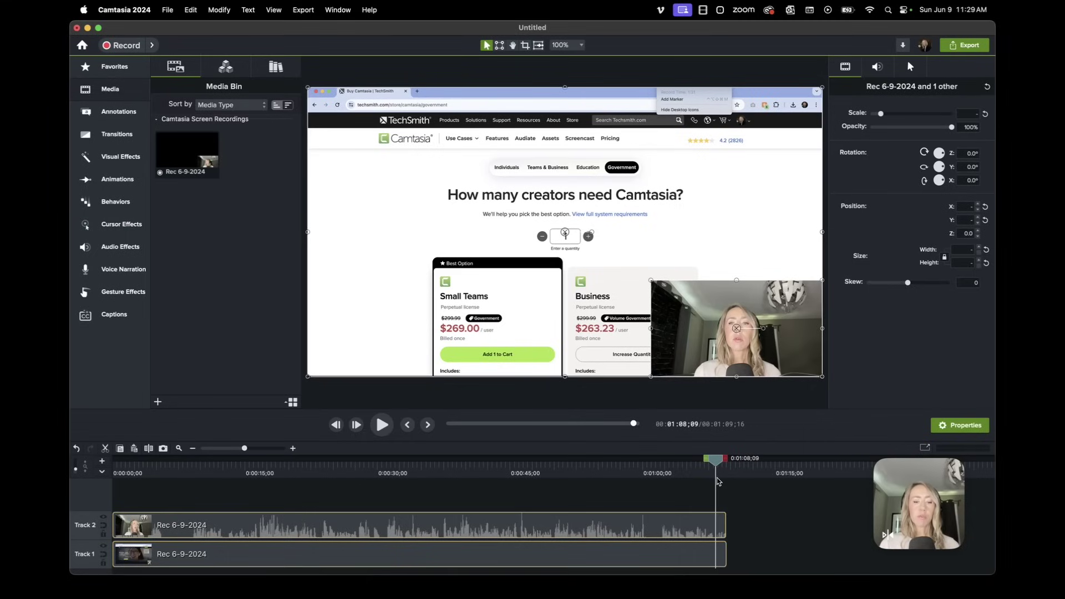
key(s)
key(Delete)
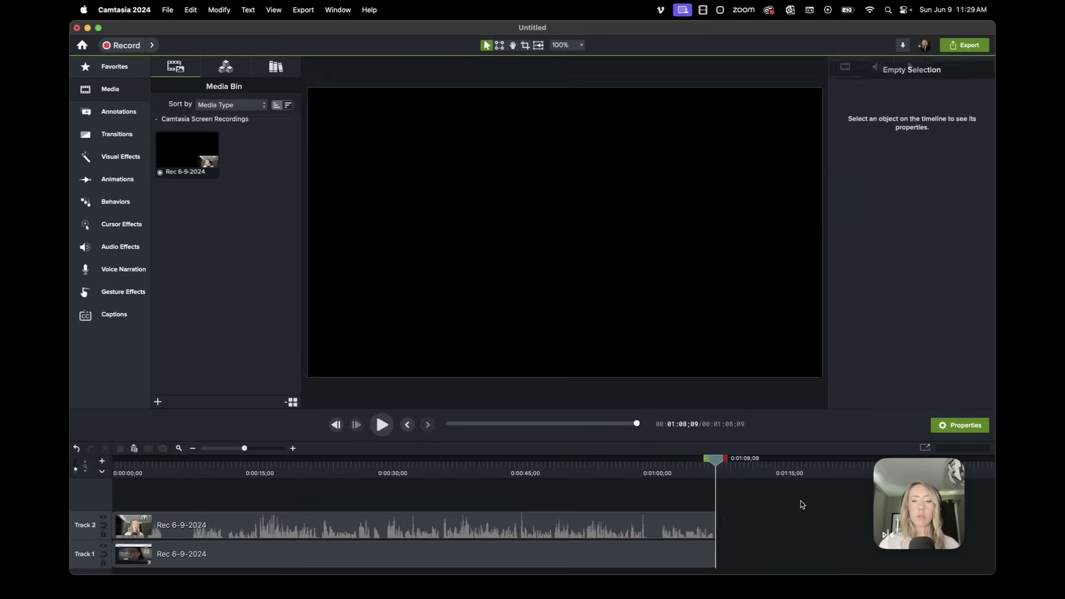
drag(483, 467, 493, 467)
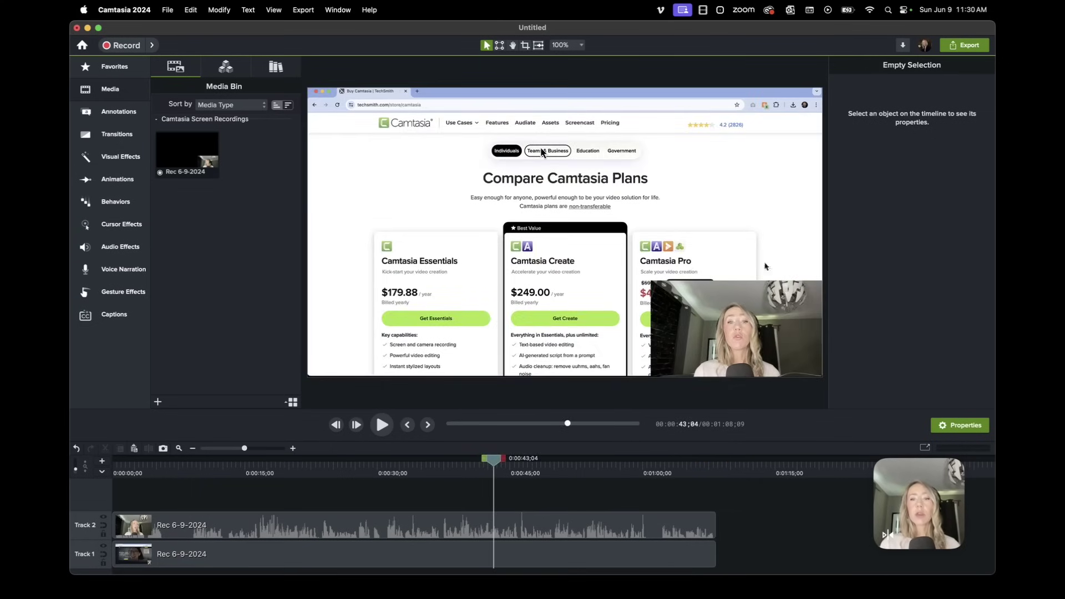
- Apply the Mask effect to the webcam clip and fit the oval around the speaker's face
click(741, 337)
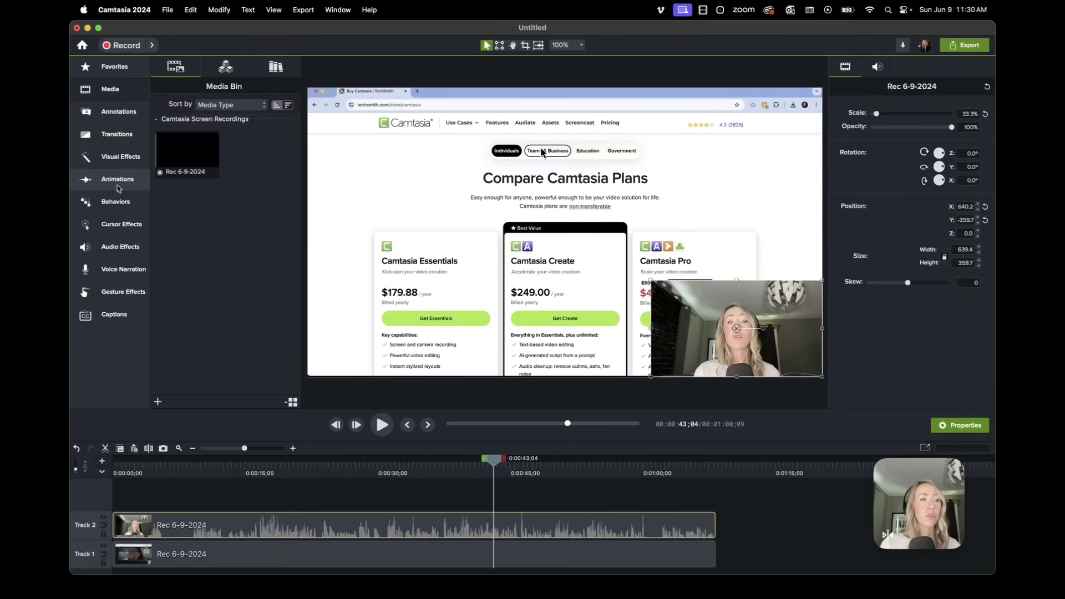
click(119, 157)
scroll(199, 250, down, 5)
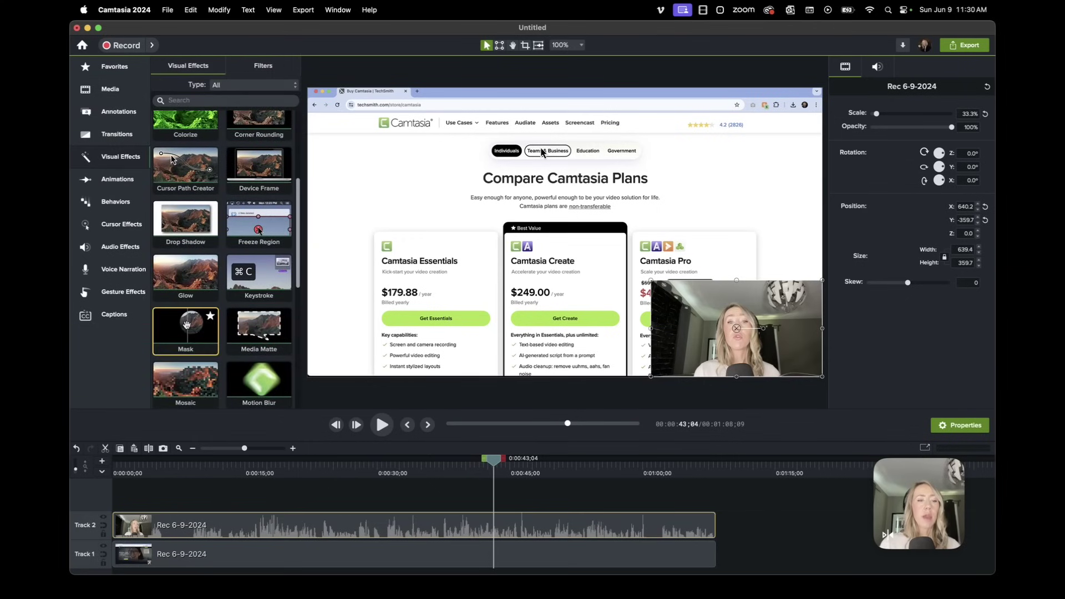
drag(187, 325, 736, 333)
drag(784, 280, 765, 298)
drag(728, 337, 737, 333)
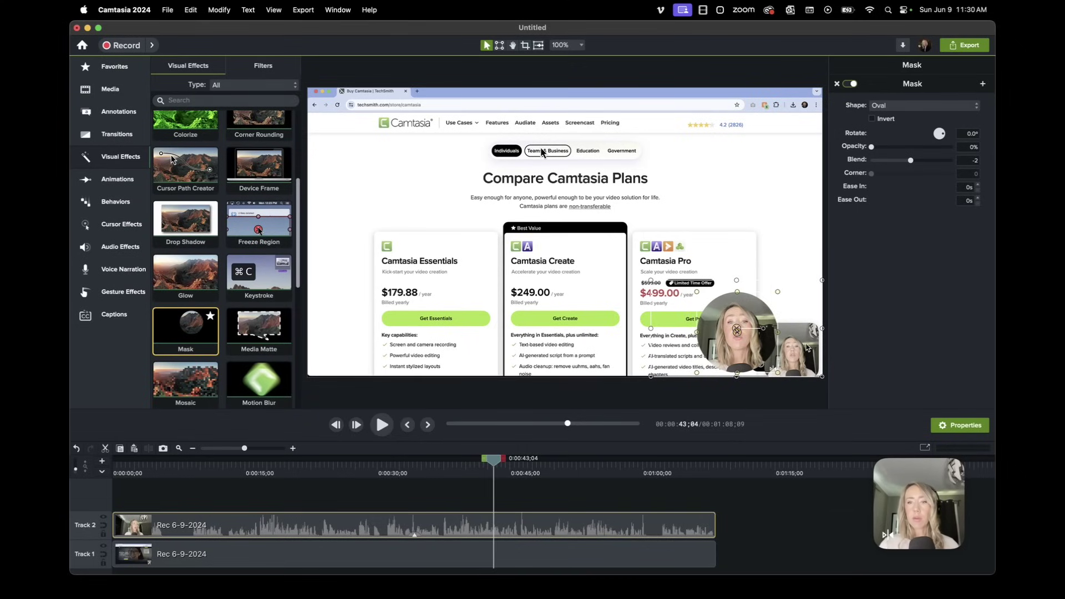
- Move the masked webcam overlay into the bottom-right corner of the canvas
drag(765, 288, 791, 309)
drag(794, 309, 793, 308)
drag(493, 459, 411, 571)
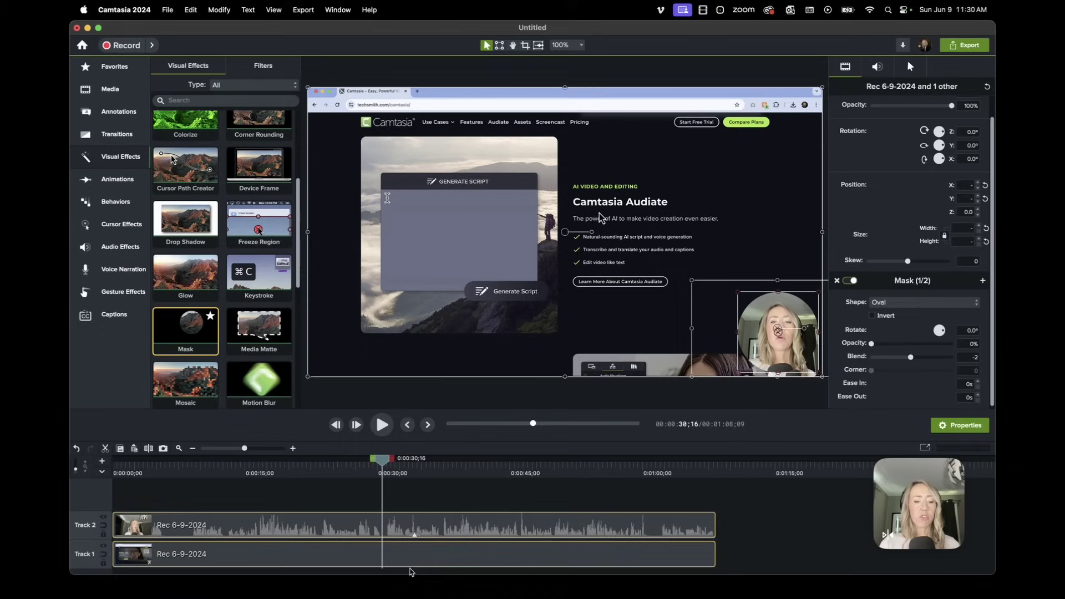
- Split both tracks at 0:30;16 and place a Bursting Heart transition on the cut
key(s)
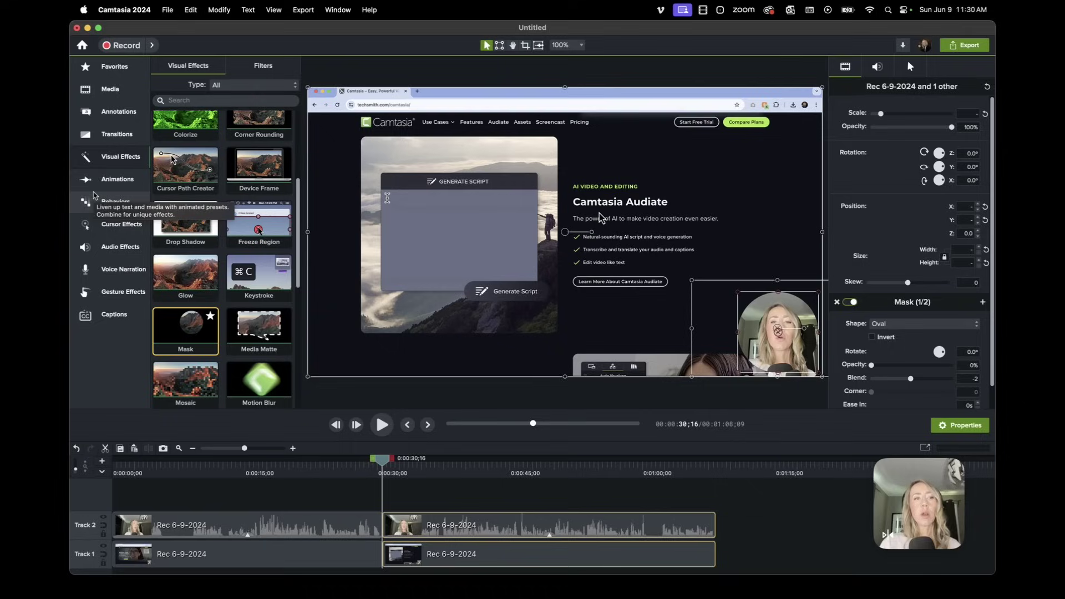
click(105, 133)
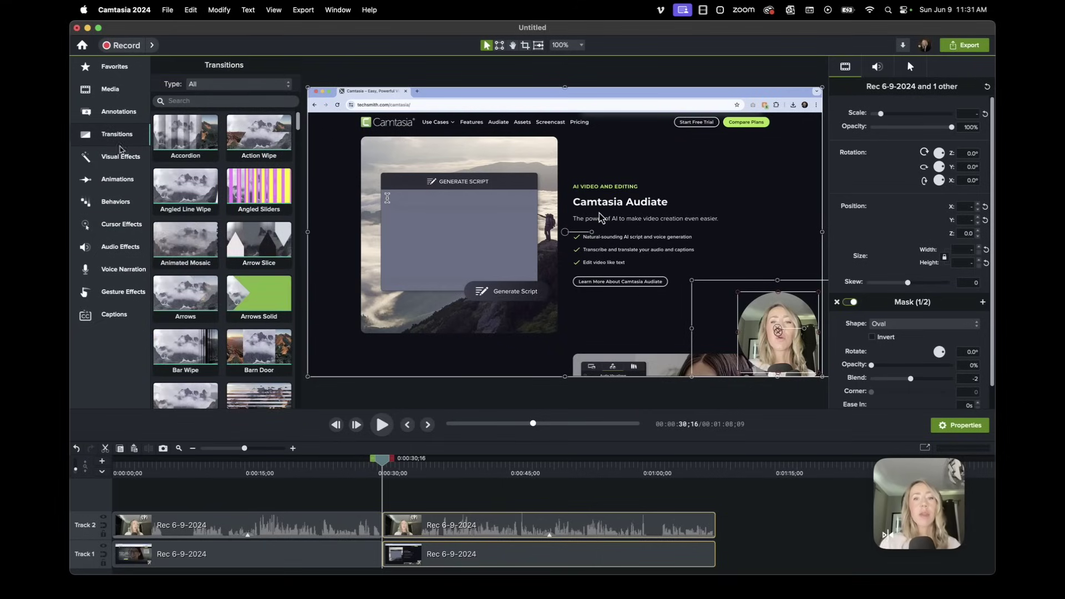
scroll(207, 225, down, 3)
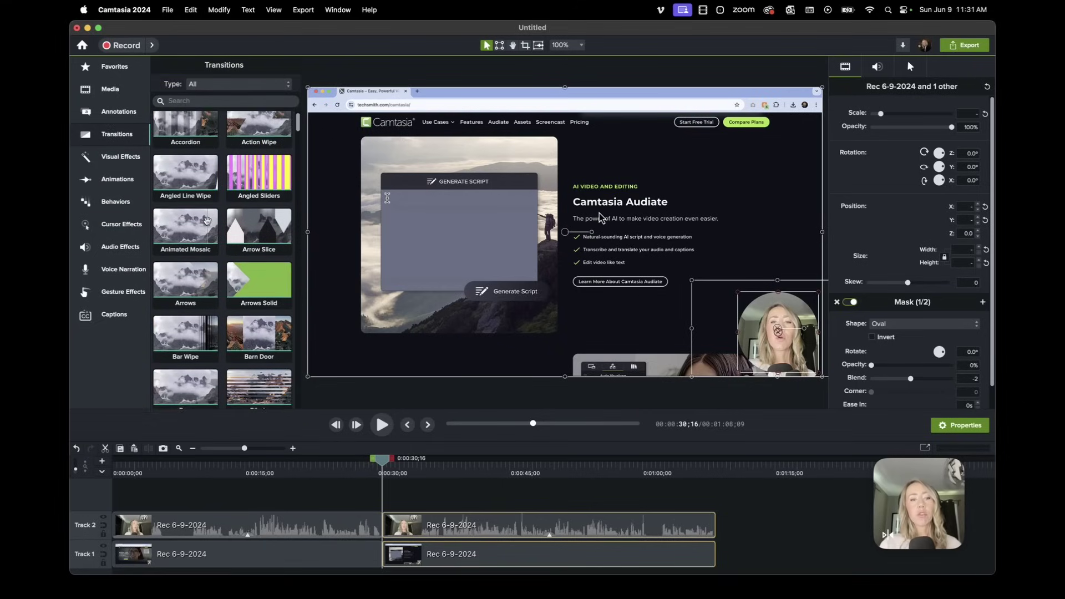
scroll(206, 220, down, 7)
scroll(206, 221, down, 6)
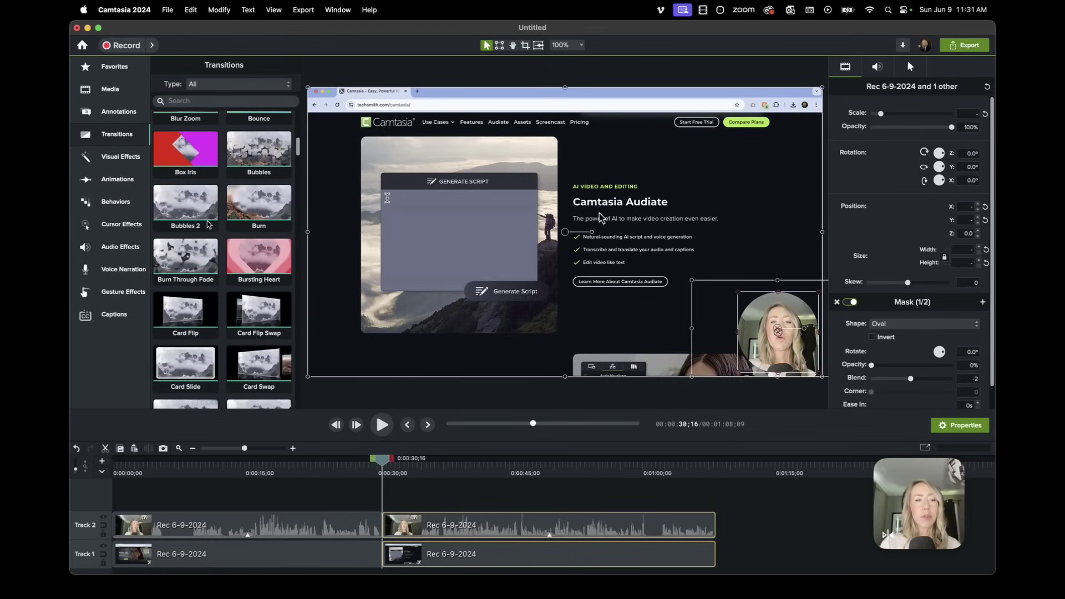
drag(265, 260, 384, 529)
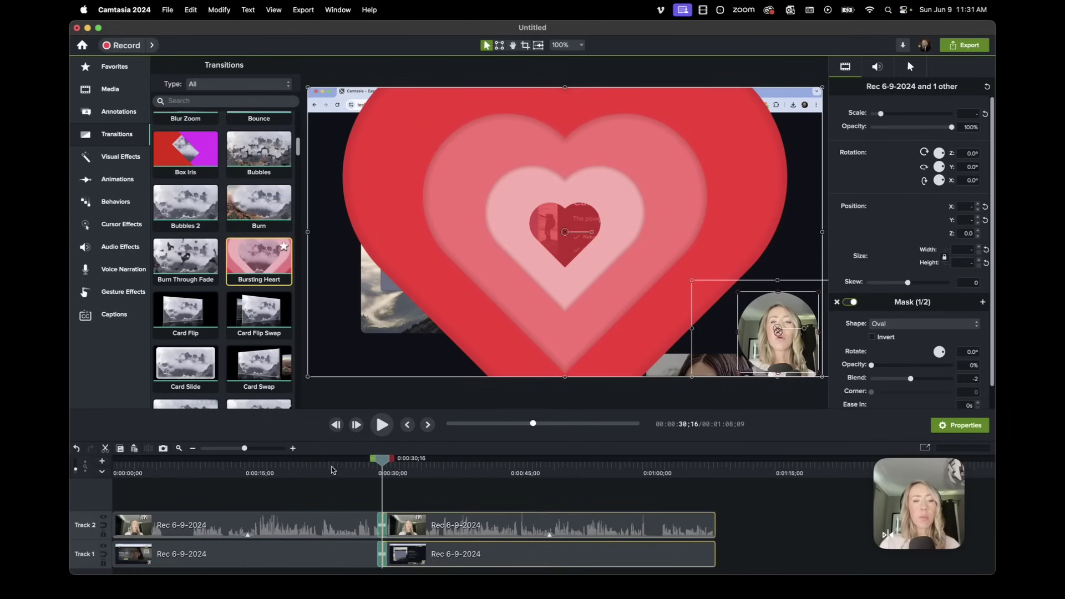
- Play back from just before the cut to preview the heart transition
click(350, 466)
key(space)
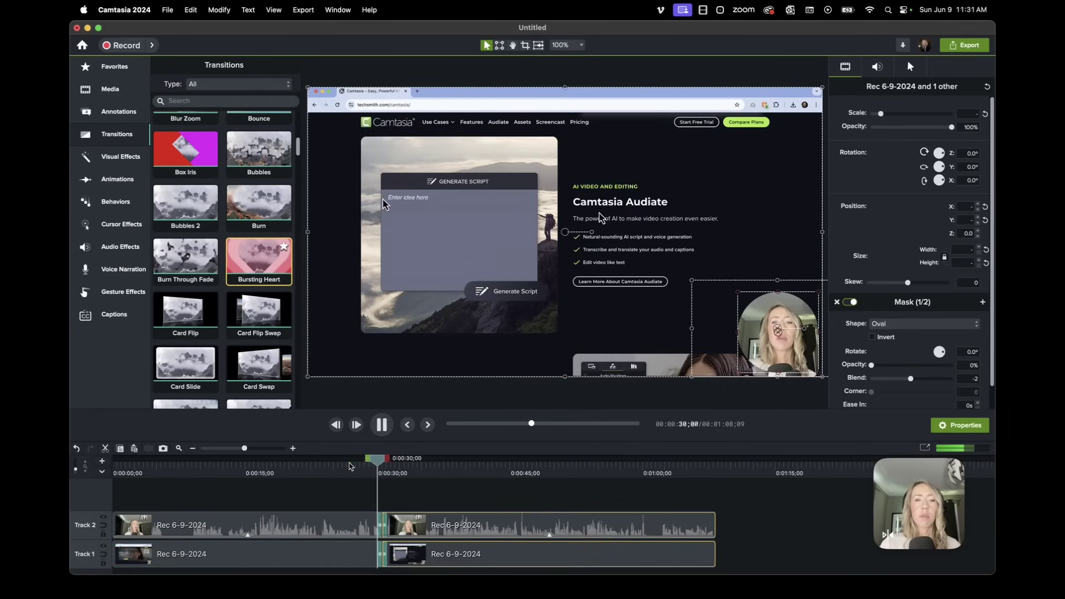
key(space)
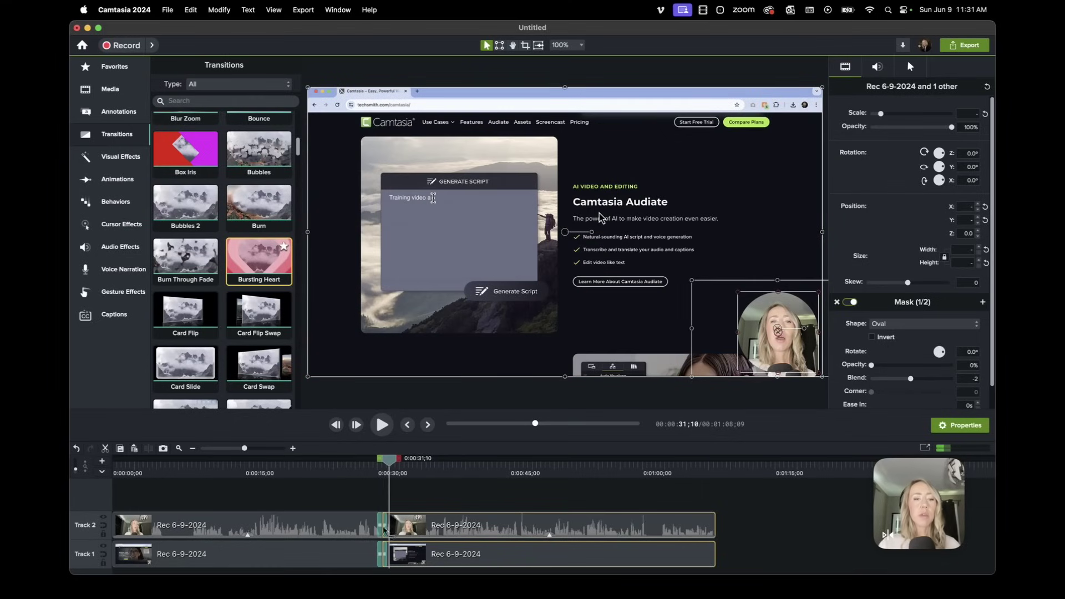
scroll(228, 290, down, 10)
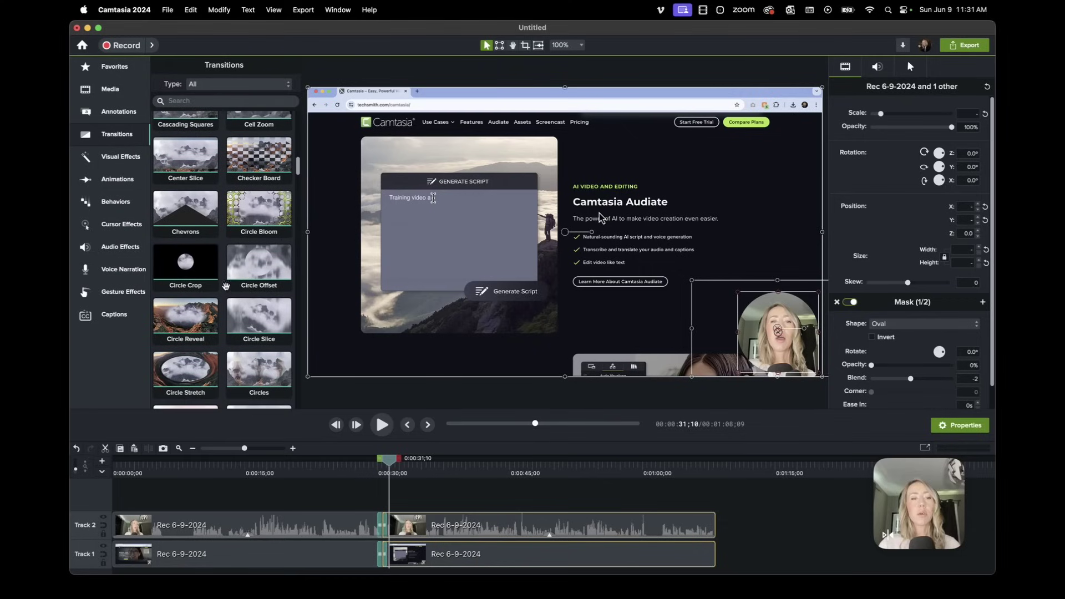
scroll(228, 289, down, 7)
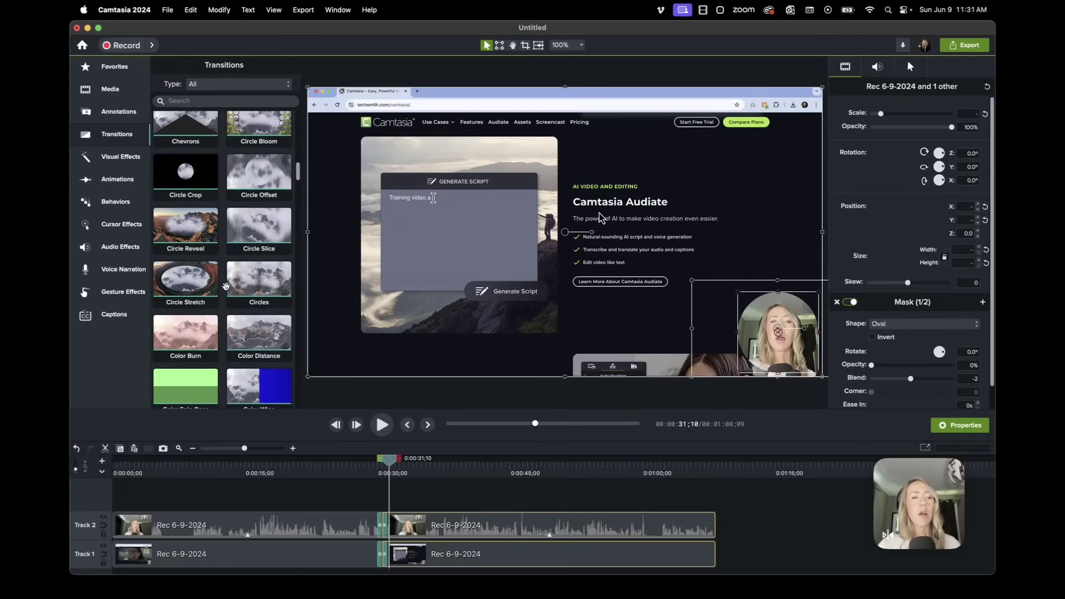
scroll(226, 286, down, 8)
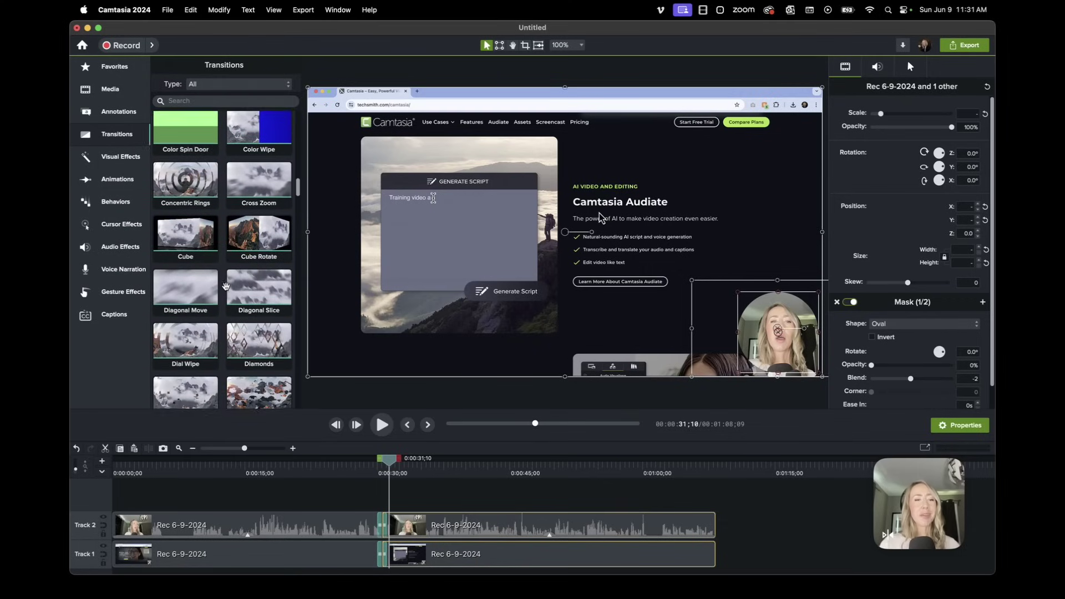
scroll(225, 286, down, 3)
scroll(225, 286, up, 4)
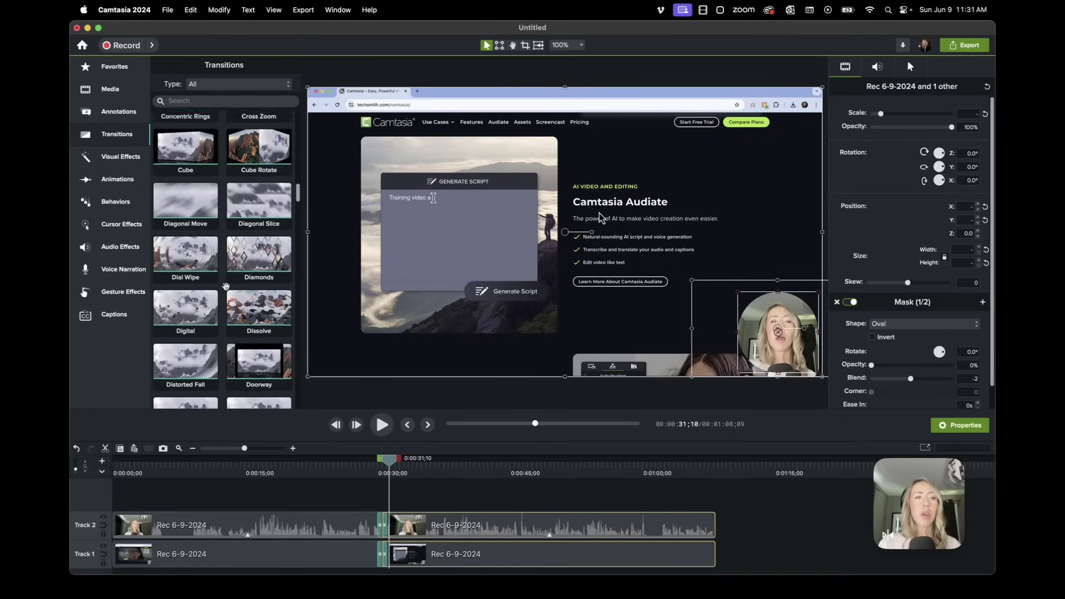
- Look through the Media bin and Behaviors presets, then show the Audio Effects library
click(116, 96)
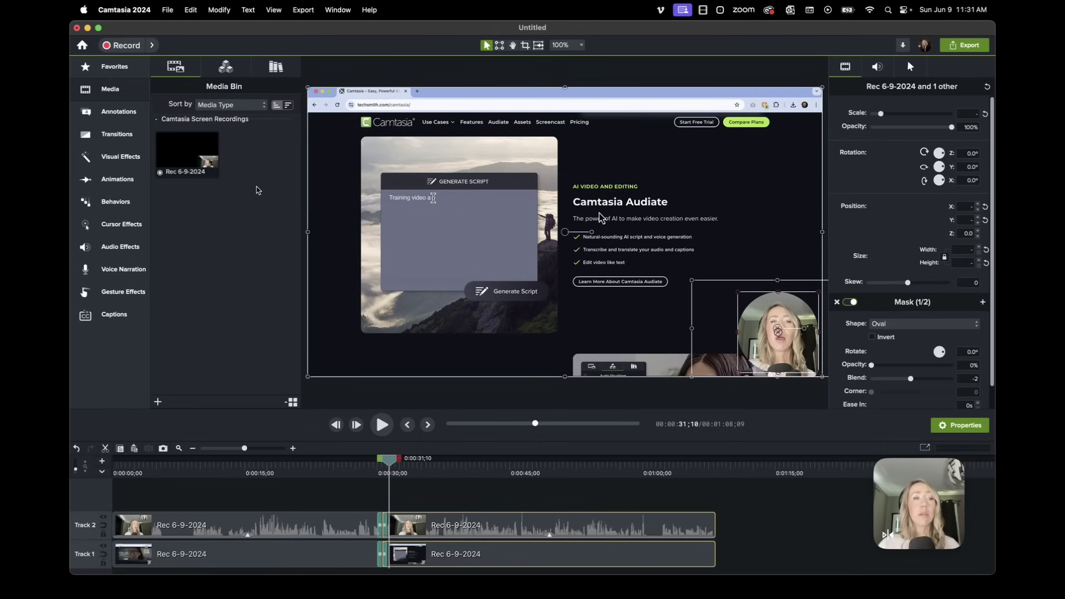
click(116, 203)
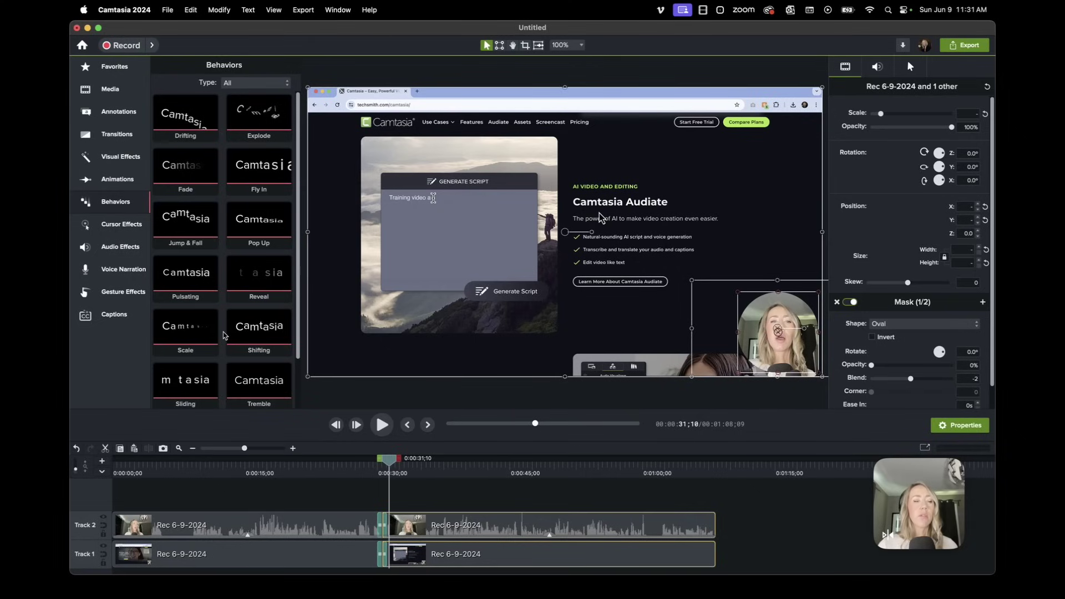
click(125, 253)
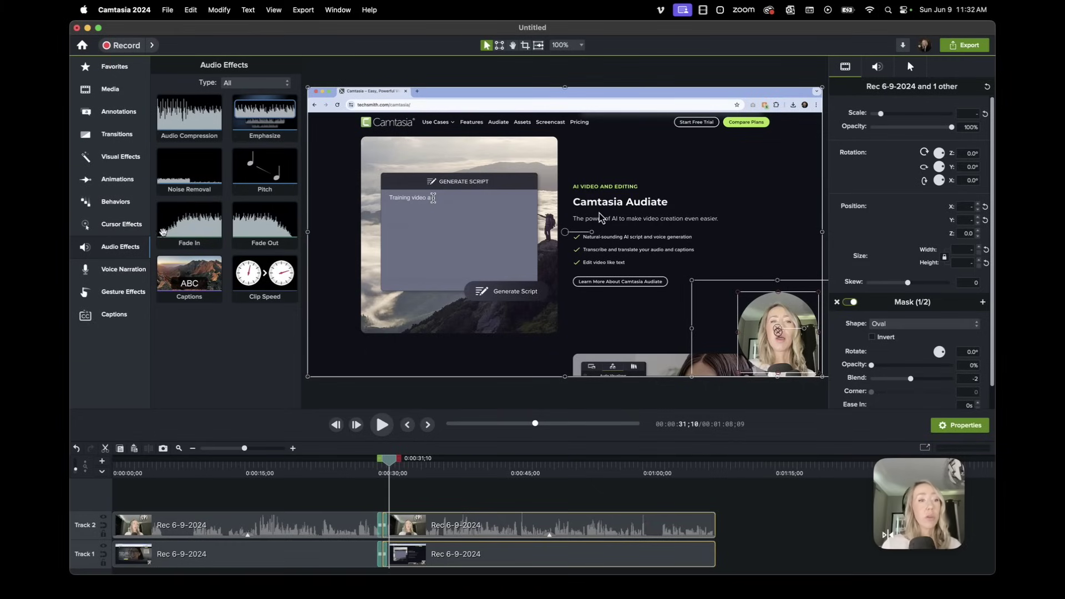
- Check Voice Narration, scrub to 0:35;28, then show the Cursor Effects library
click(121, 276)
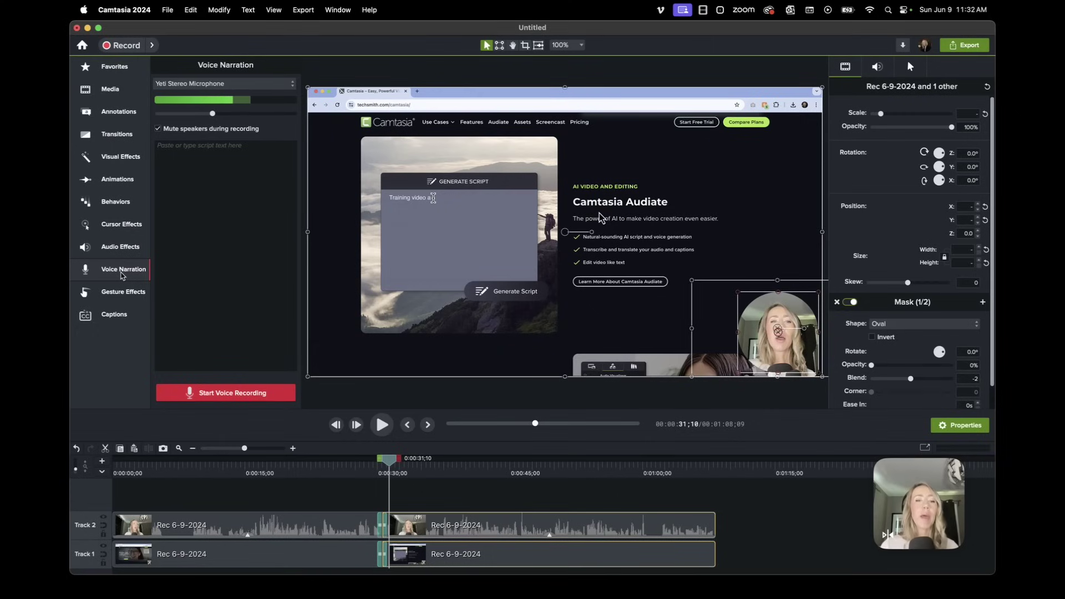
drag(391, 467, 429, 464)
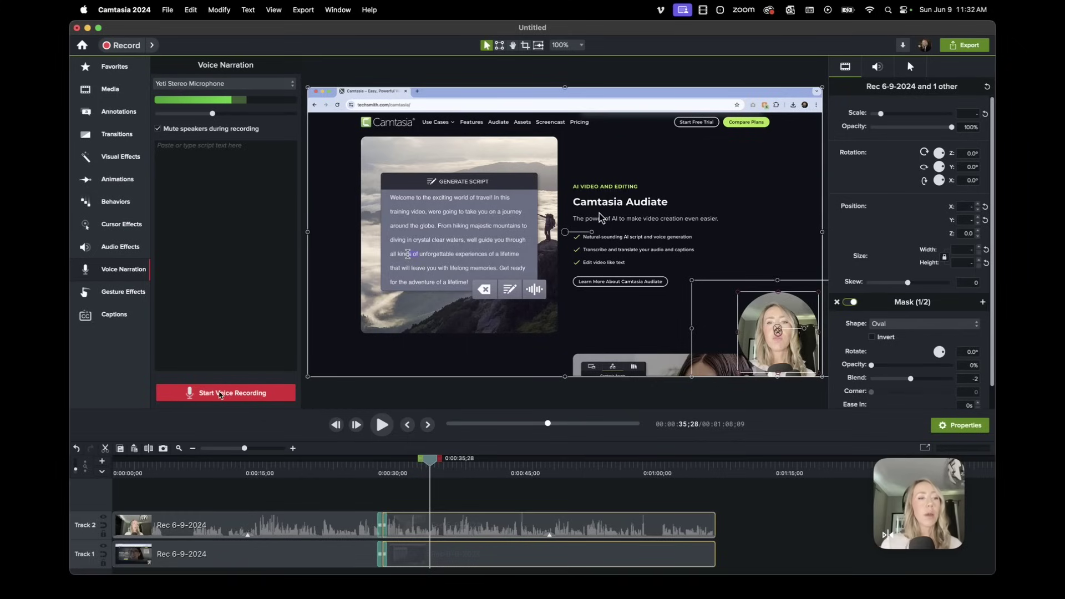
click(123, 243)
click(122, 225)
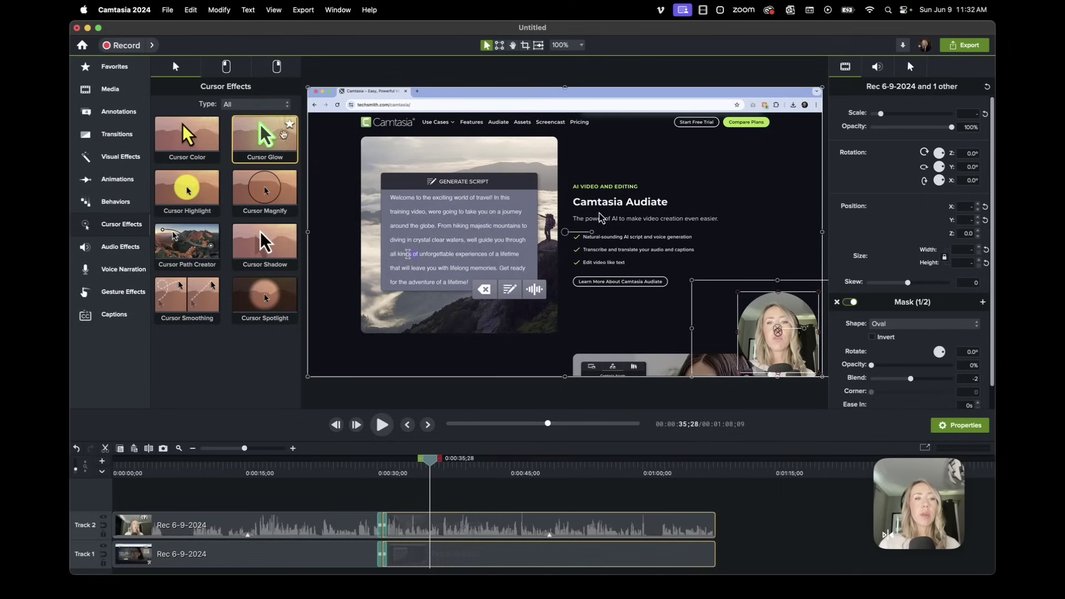
- Deselect the webcam clip and list Export's Other Destinations, including Panopto and Google Drive
click(328, 313)
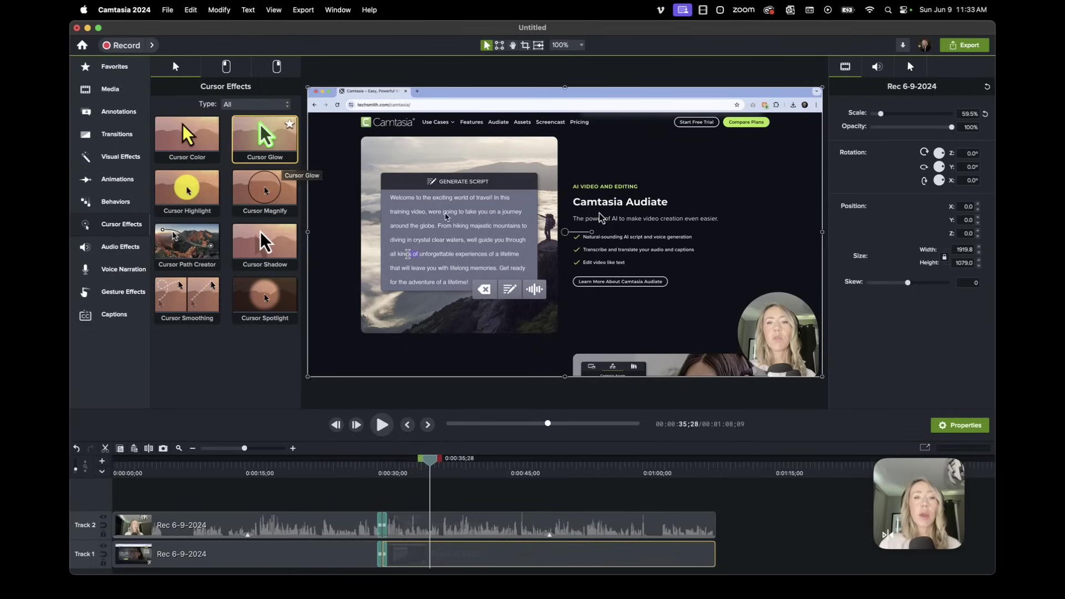
click(961, 47)
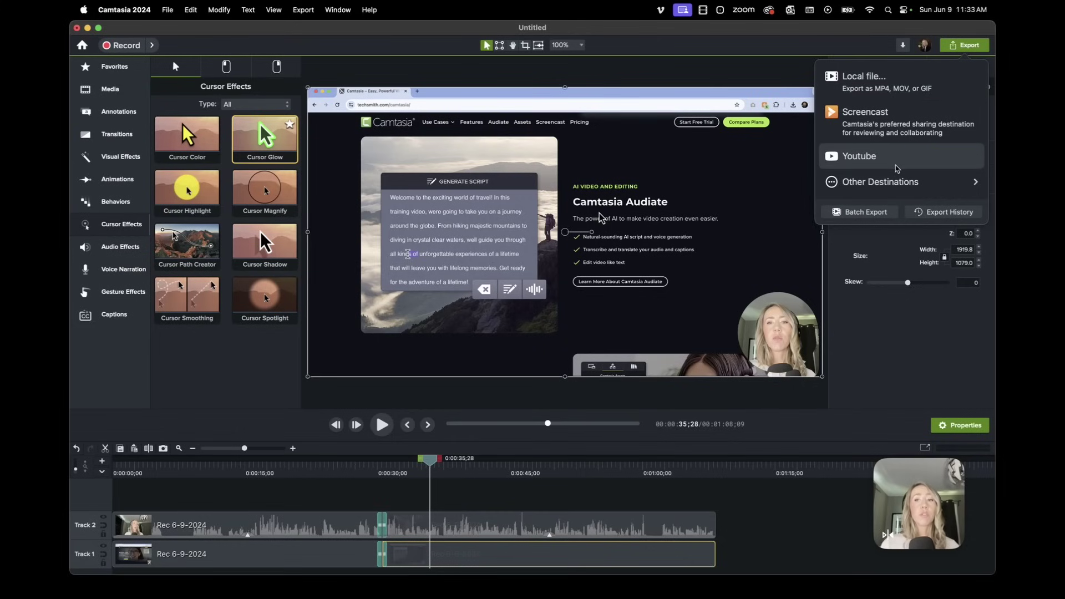
mouse_move(897, 183)
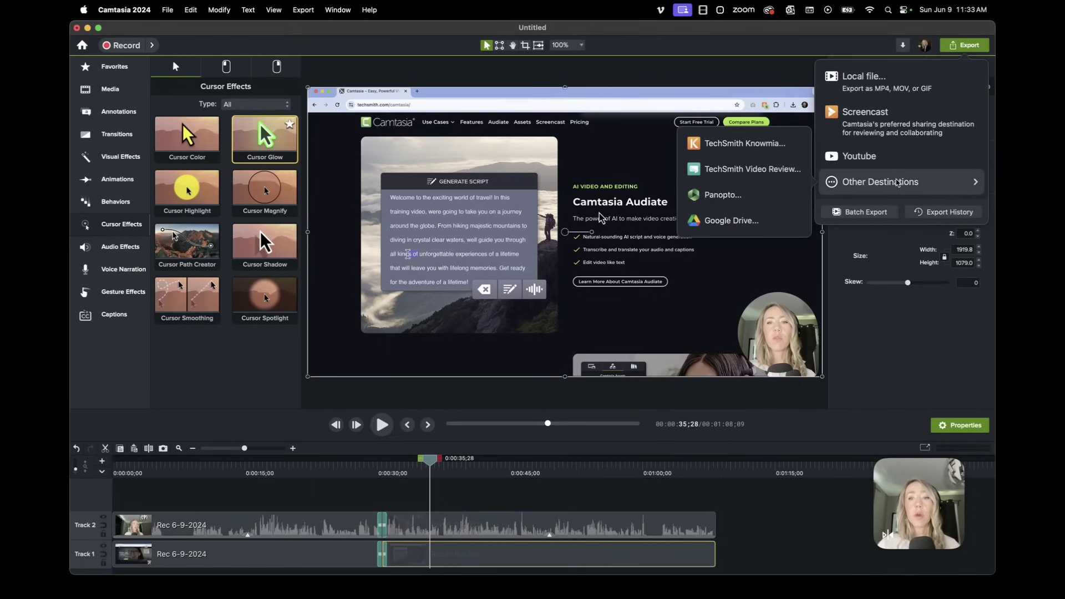